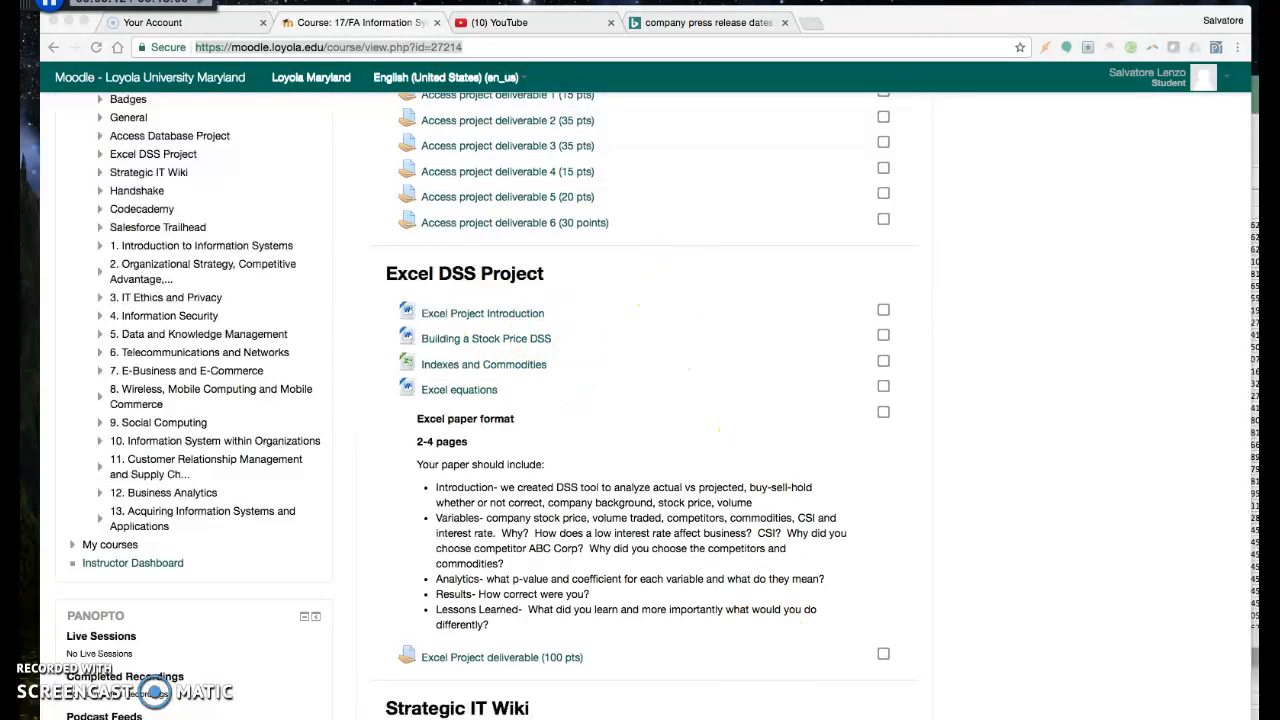
Switch to Microsoft Excel and bring the Dss Project Google workbook to the front
{"action": "mouse_move", "coordinate": [853, 716]}
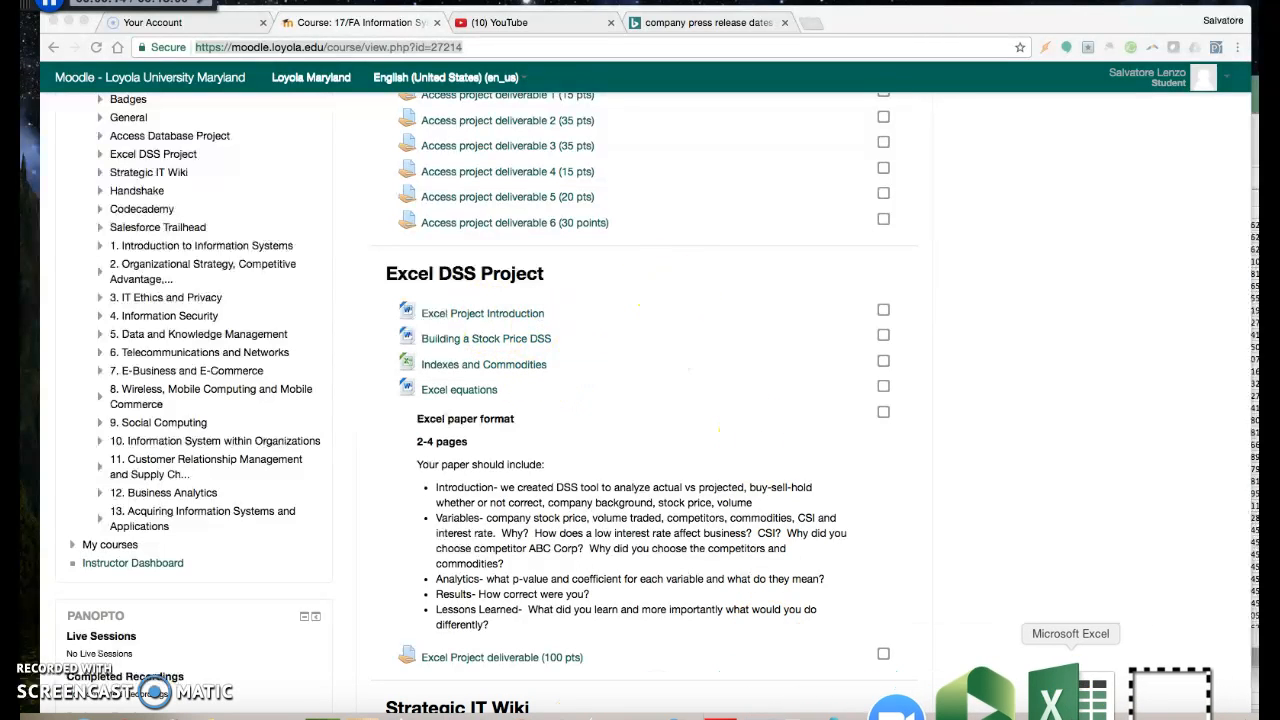
{"action": "left_click", "coordinate": [1063, 700]}
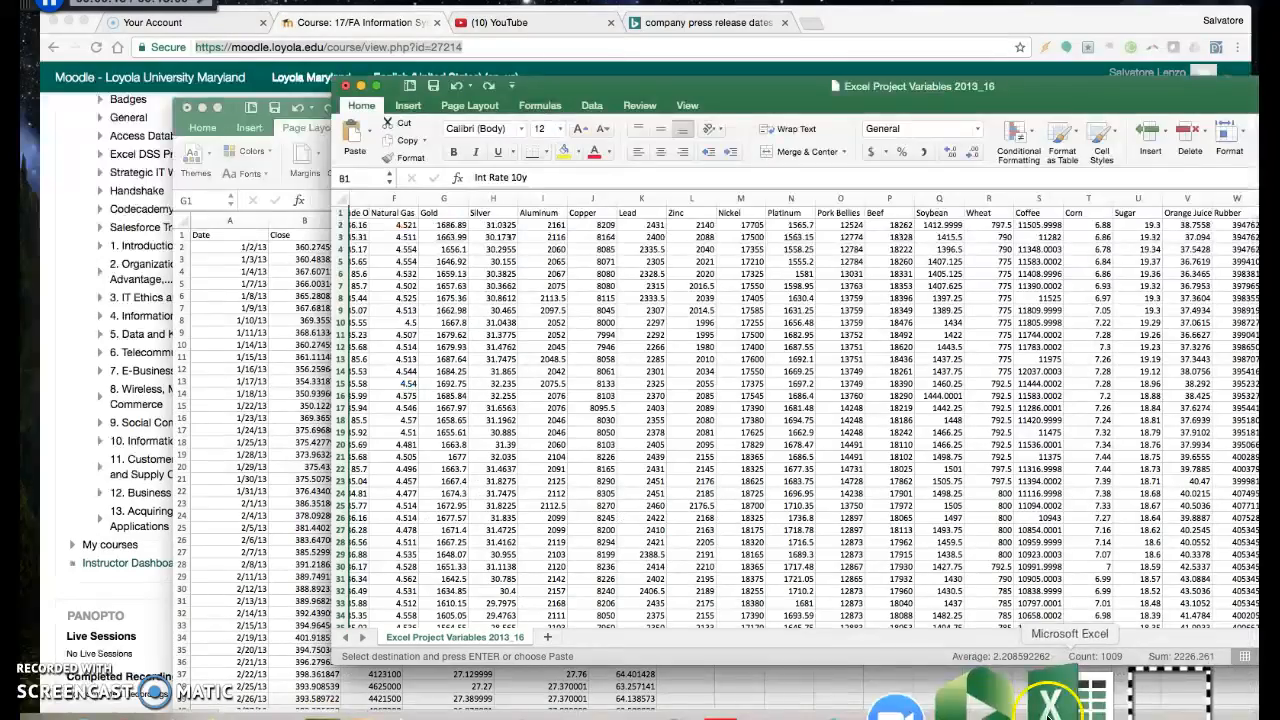
{"action": "left_click", "coordinate": [248, 330]}
{"action": "left_click_drag", "start_coordinate": [663, 103], "coordinate": [573, 55]}
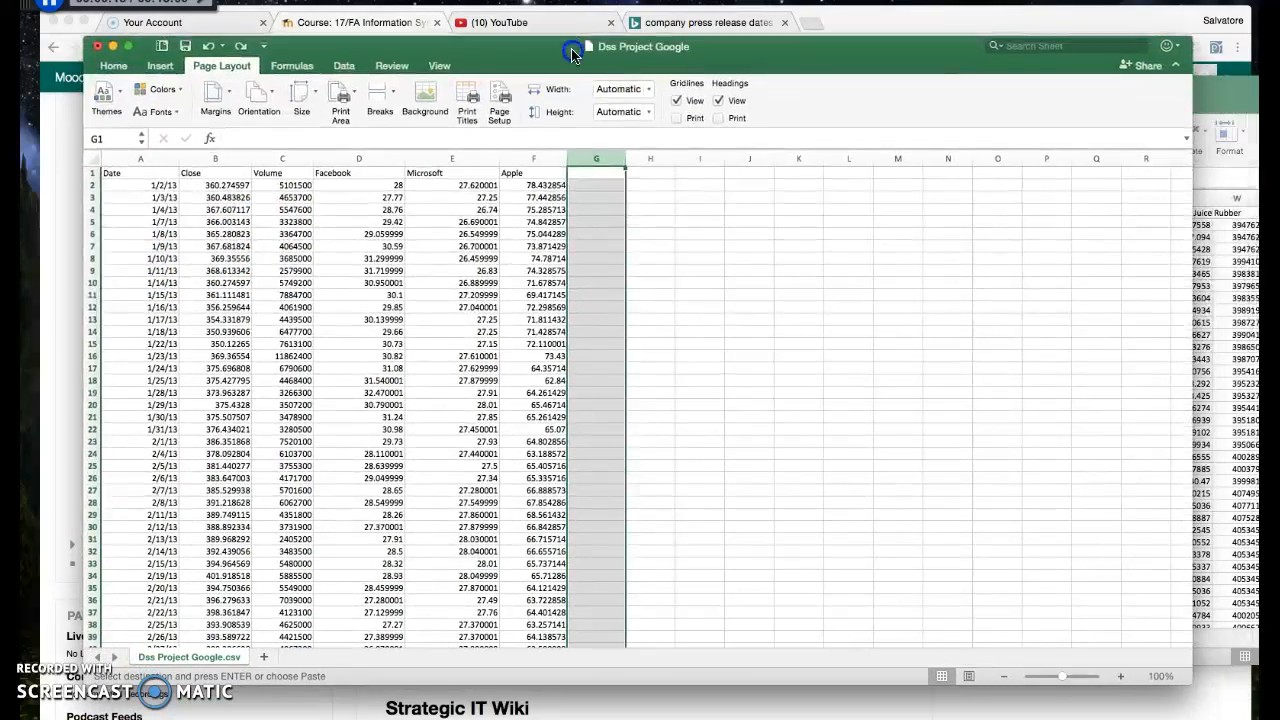
Review the Date, Close and Volume columns and the Facebook, Microsoft and Apple competitor columns
{"action": "left_click", "coordinate": [139, 160]}
{"action": "left_click_drag", "start_coordinate": [139, 160], "coordinate": [266, 160]}
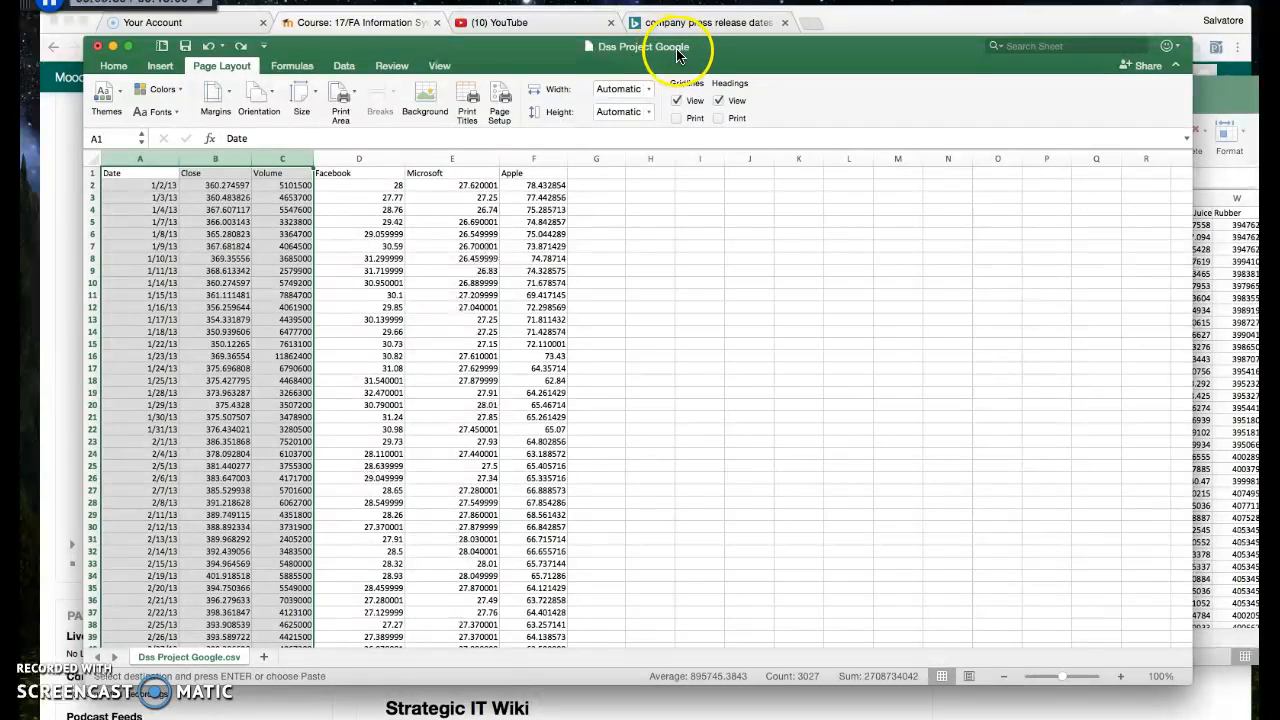
{"action": "left_click_drag", "start_coordinate": [372, 158], "coordinate": [558, 160]}
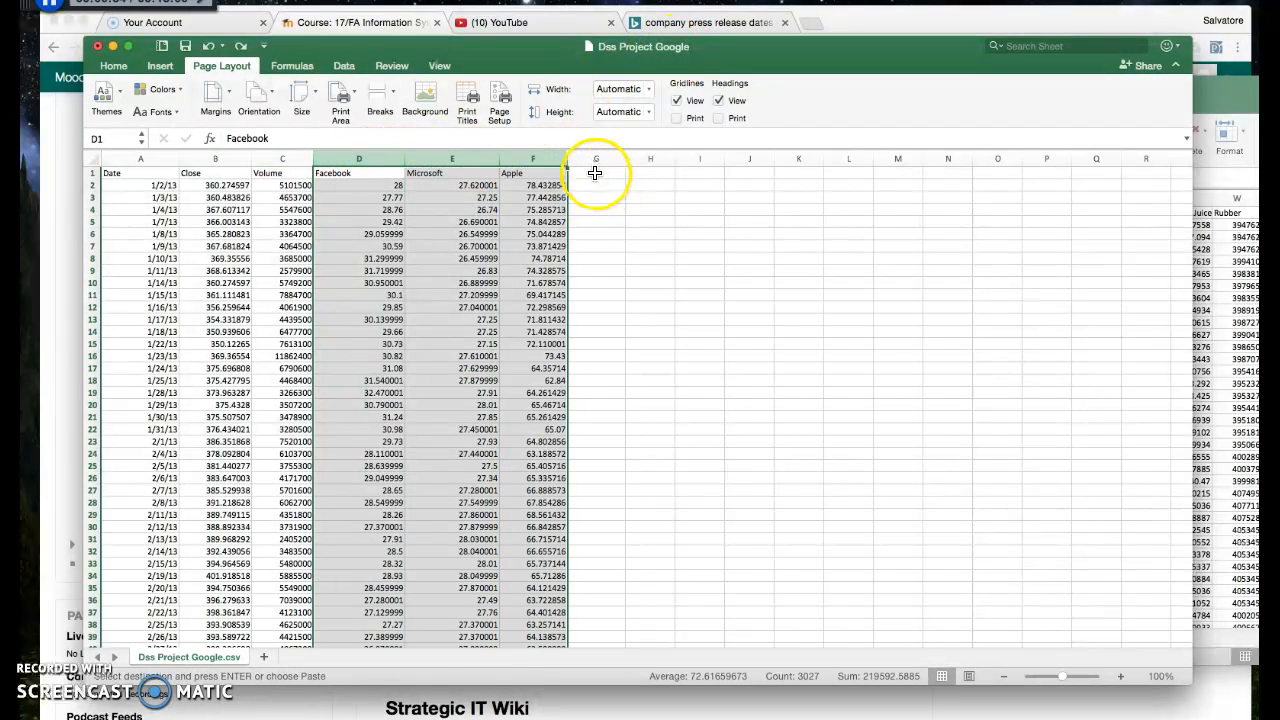
{"action": "left_click", "coordinate": [595, 182]}
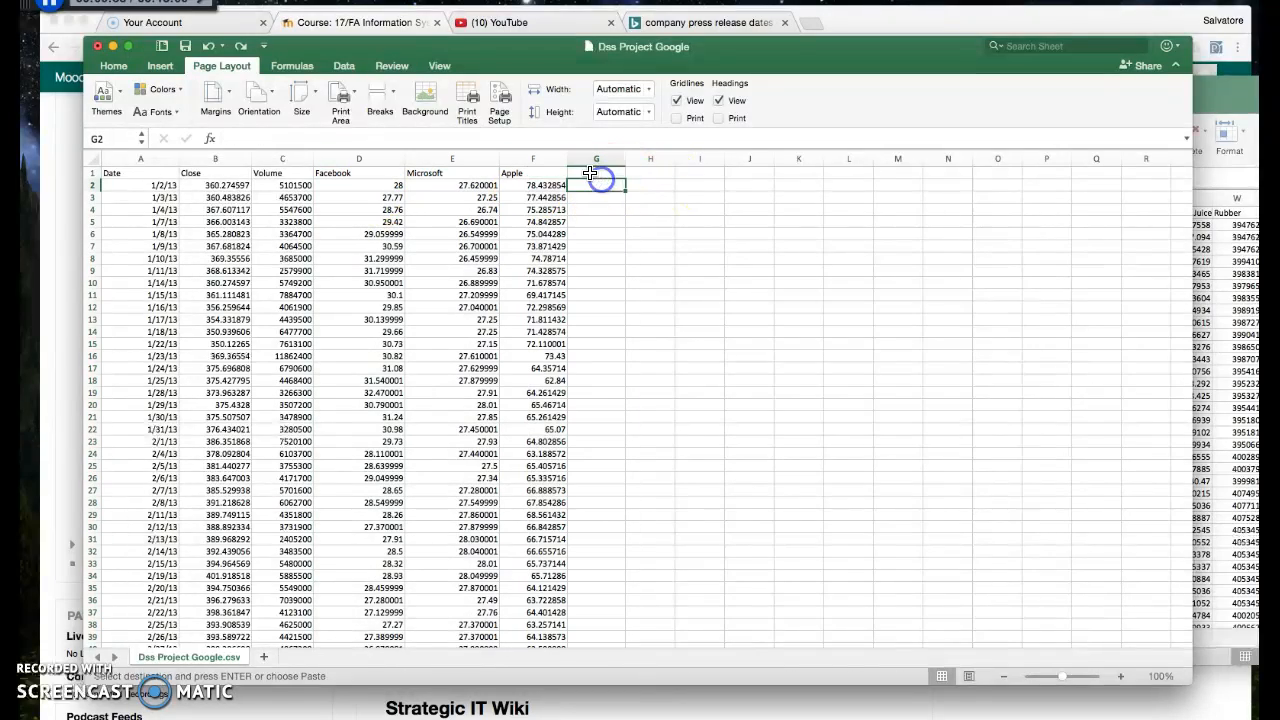
Bring the Excel Project Variables 2013_16 workbook forward and examine its Int Rate 10y, CSI and WTI Crude Oil columns
{"action": "left_click_drag", "start_coordinate": [837, 60], "coordinate": [687, 115]}
{"action": "left_click", "coordinate": [1220, 180]}
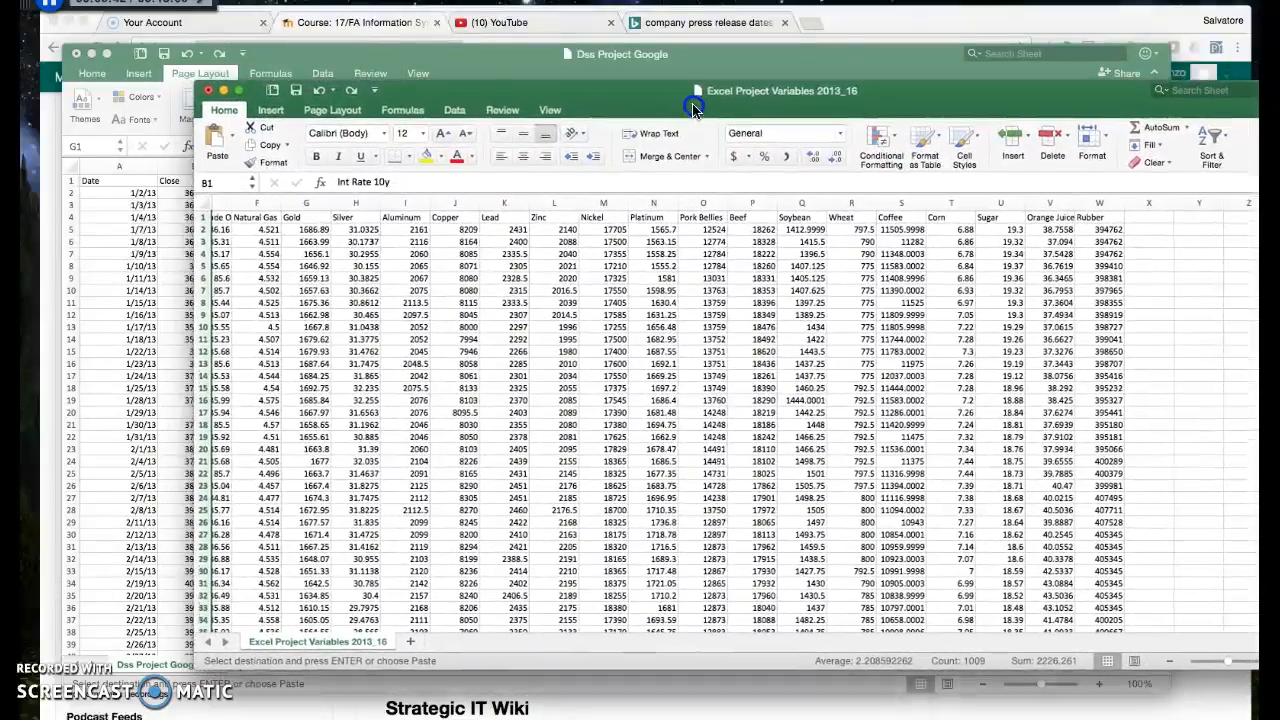
{"action": "scroll", "coordinate": [457, 340], "scroll_direction": "left", "scroll_amount": 5}
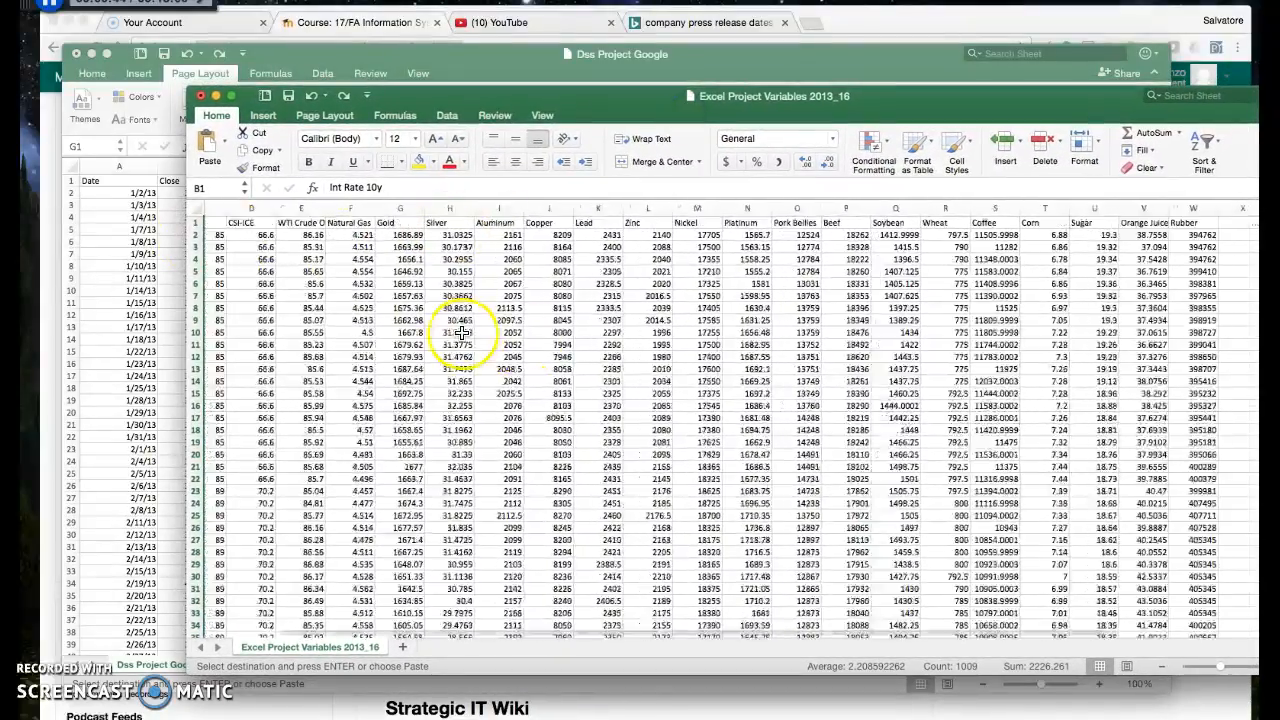
{"action": "left_click", "coordinate": [224, 207]}
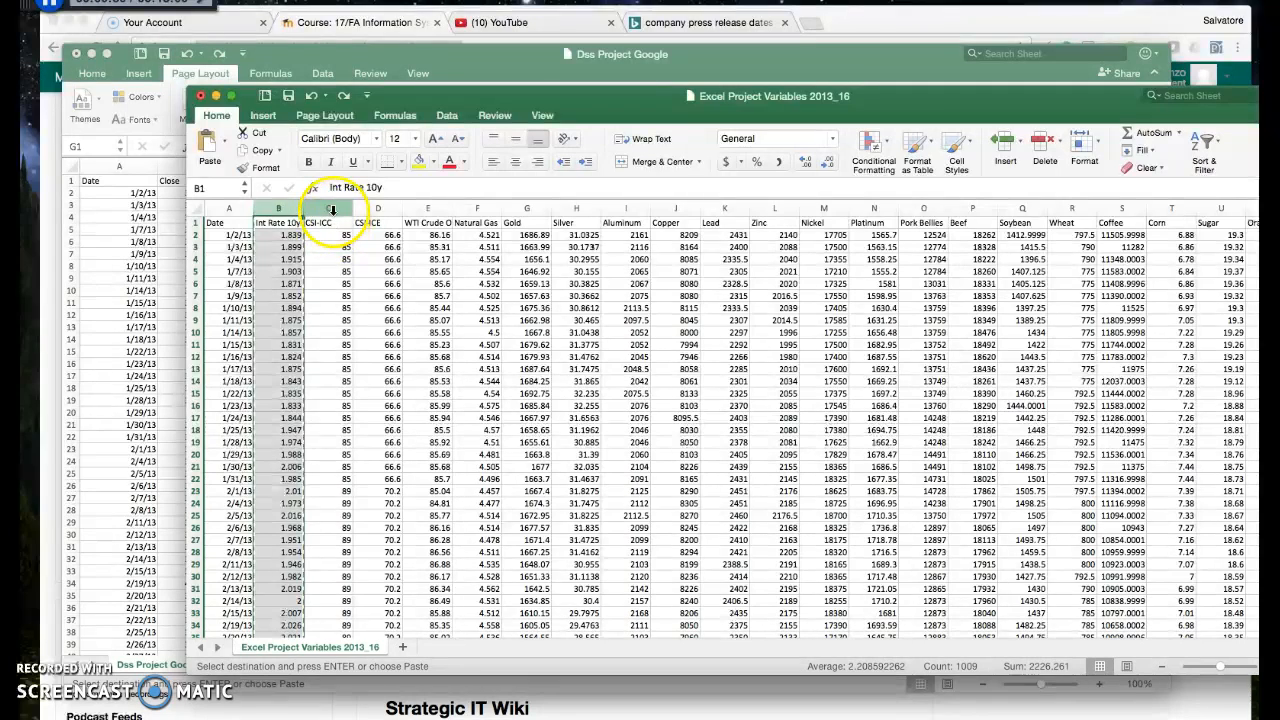
{"action": "left_click_drag", "start_coordinate": [333, 210], "coordinate": [363, 210]}
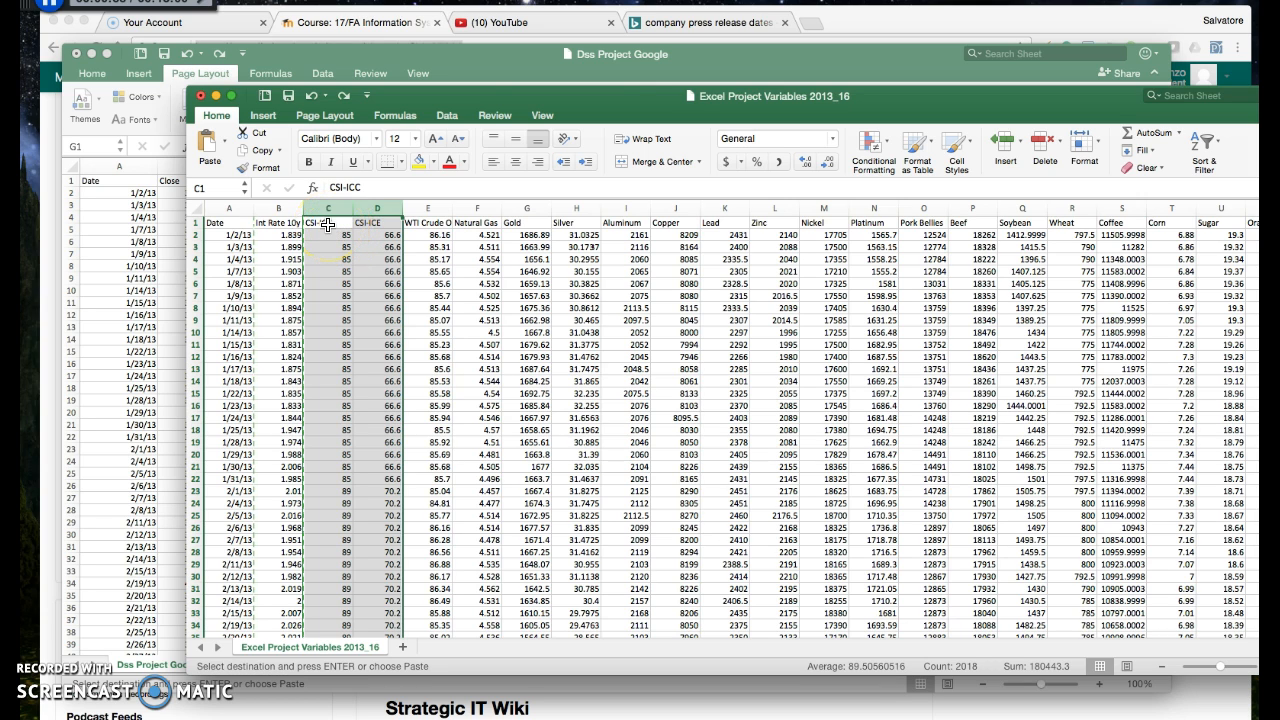
{"action": "left_click", "coordinate": [437, 208]}
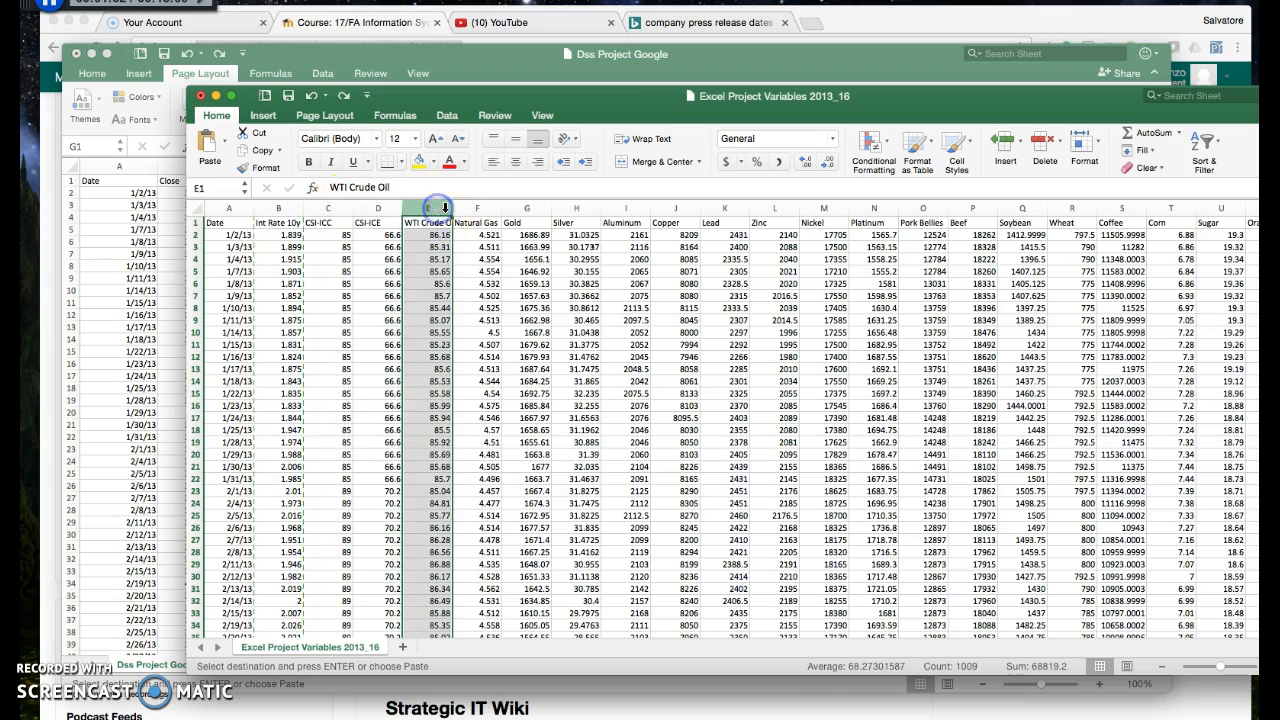
{"action": "scroll", "coordinate": [767, 299], "scroll_direction": "right", "scroll_amount": 10}
{"action": "scroll", "coordinate": [745, 298], "scroll_direction": "left", "scroll_amount": 10}
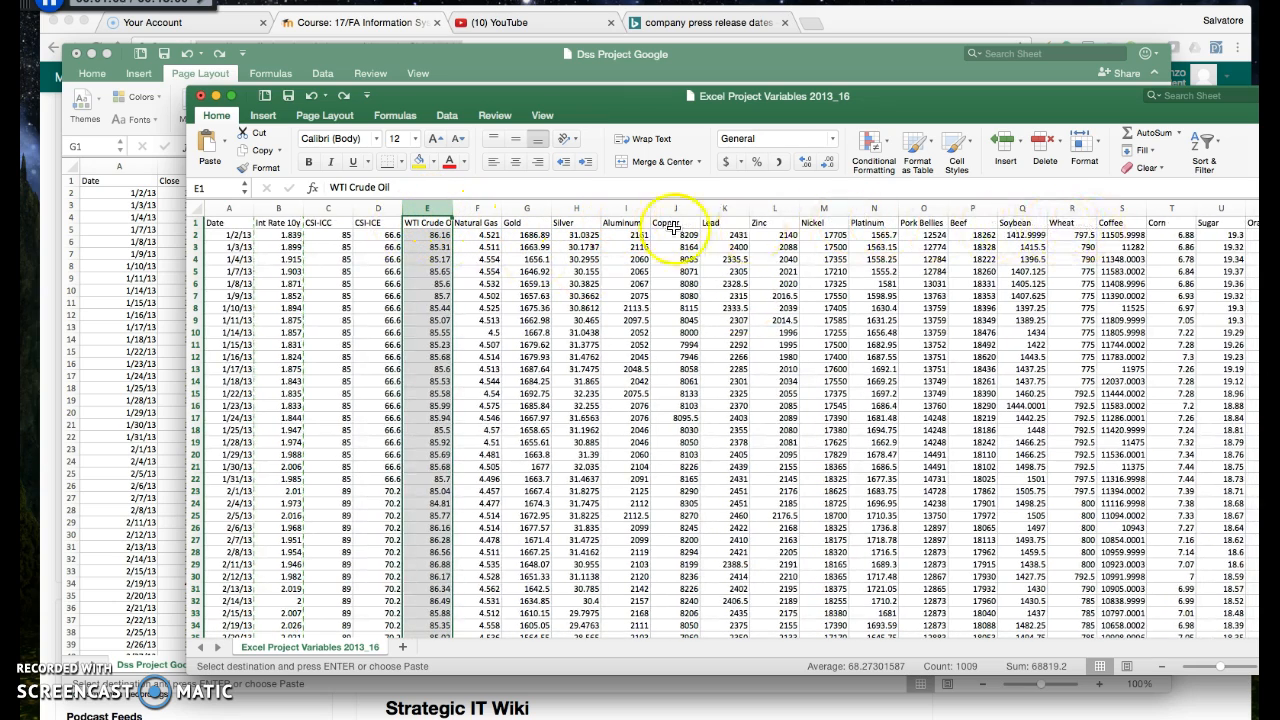
Move the variables workbook beside the Dss Project Google dates and compare the Date columns of both workbooks
{"action": "left_click", "coordinate": [285, 245]}
{"action": "left_click_drag", "start_coordinate": [443, 94], "coordinate": [417, 64]}
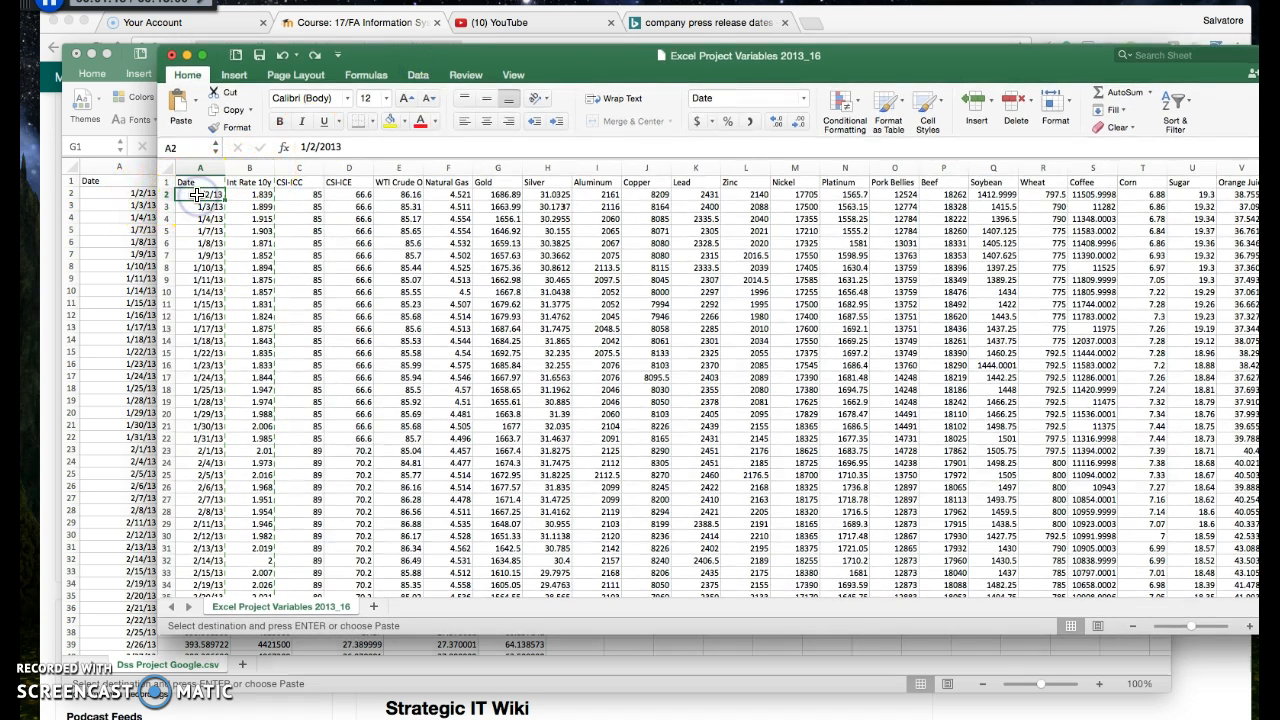
{"action": "left_click", "coordinate": [126, 194]}
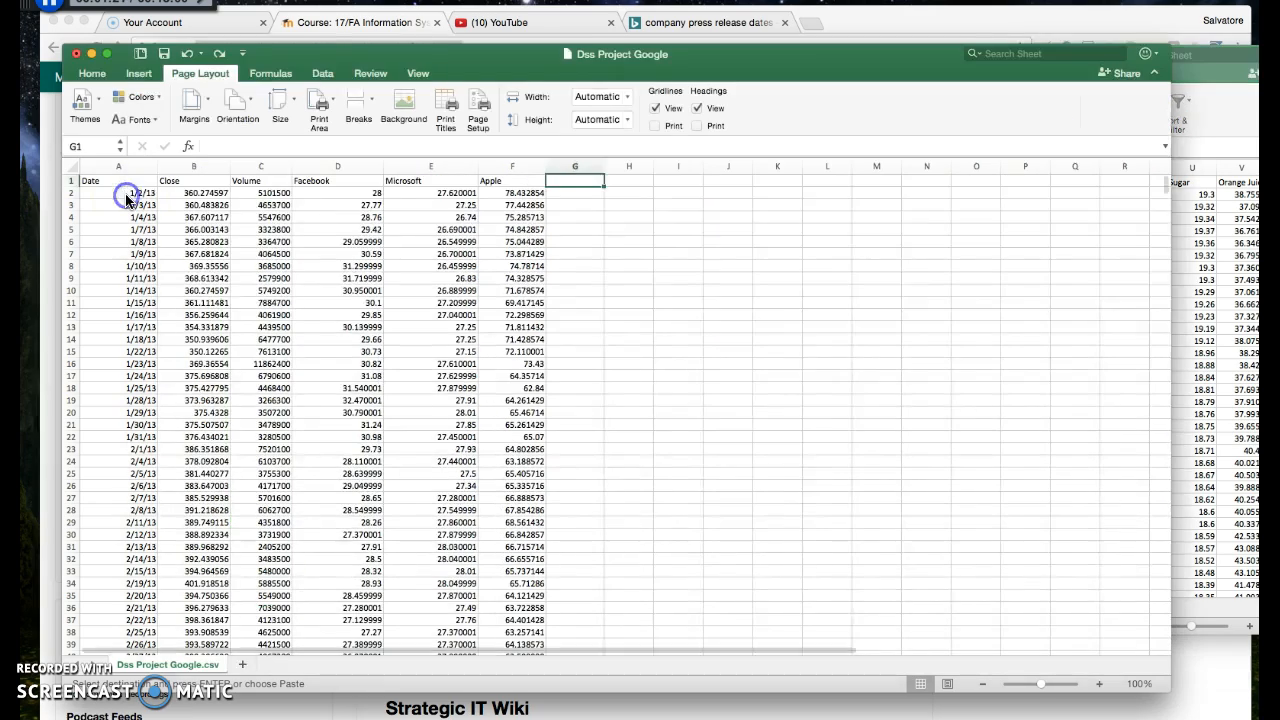
{"action": "left_click", "coordinate": [1203, 237]}
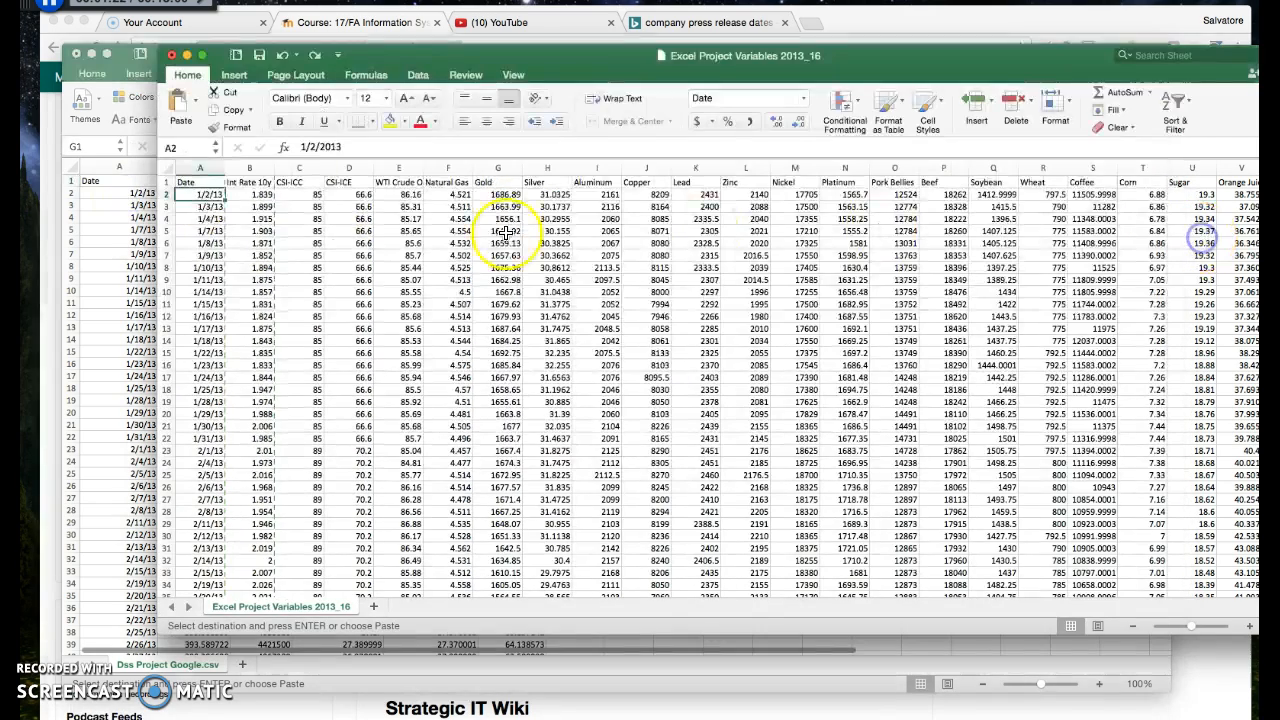
Examine the Int Rate 10y column and the CSI-ICC and CSI-ICE values, including how they change from month to month
{"action": "left_click", "coordinate": [258, 195]}
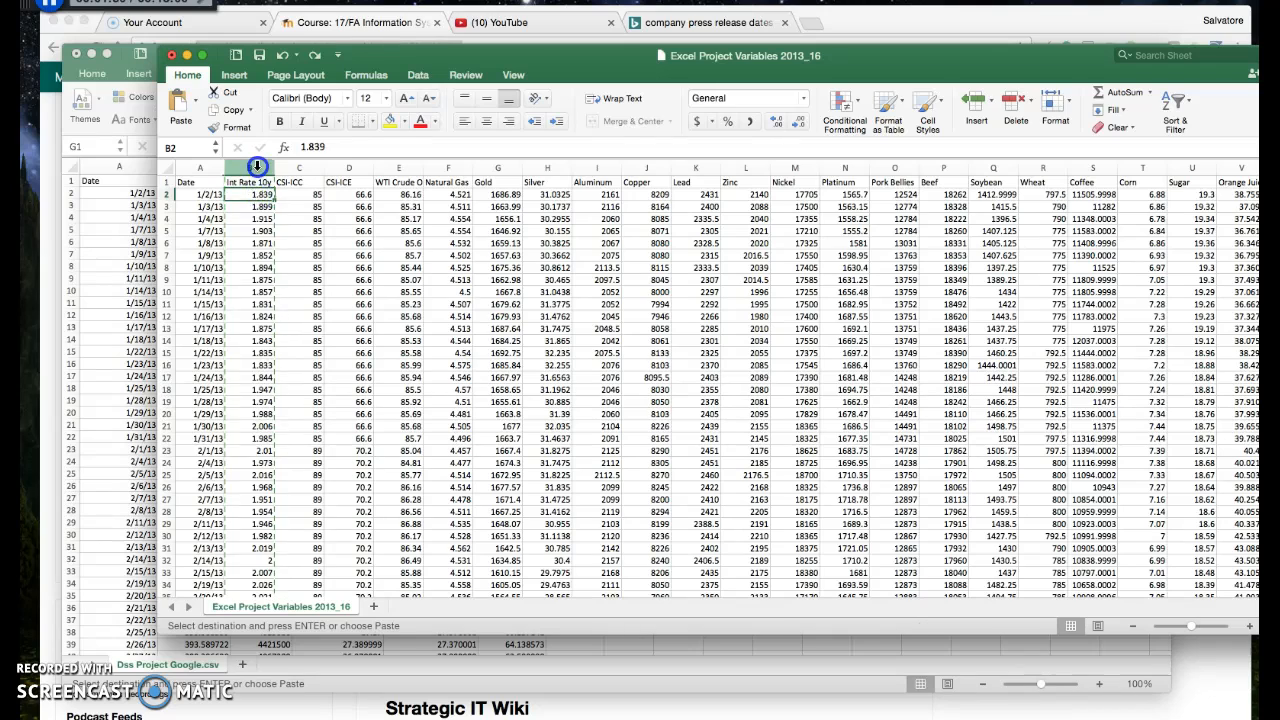
{"action": "left_click", "coordinate": [258, 167]}
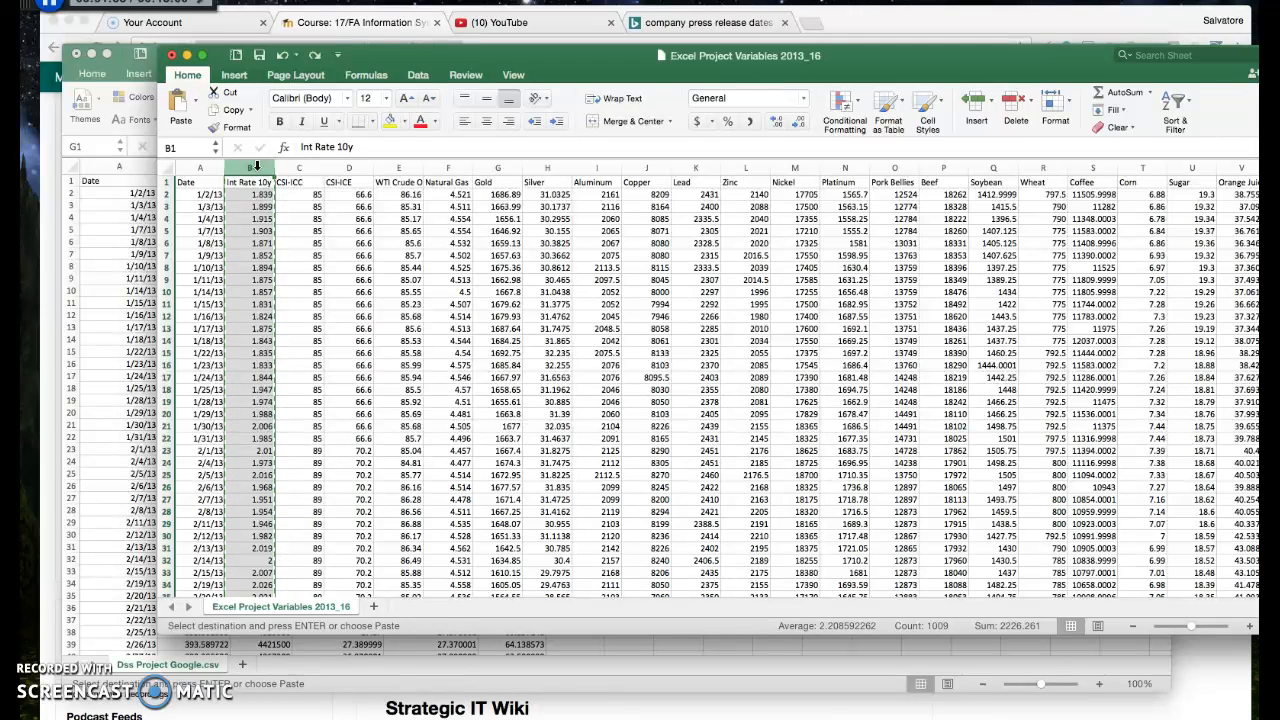
{"action": "left_click", "coordinate": [304, 168]}
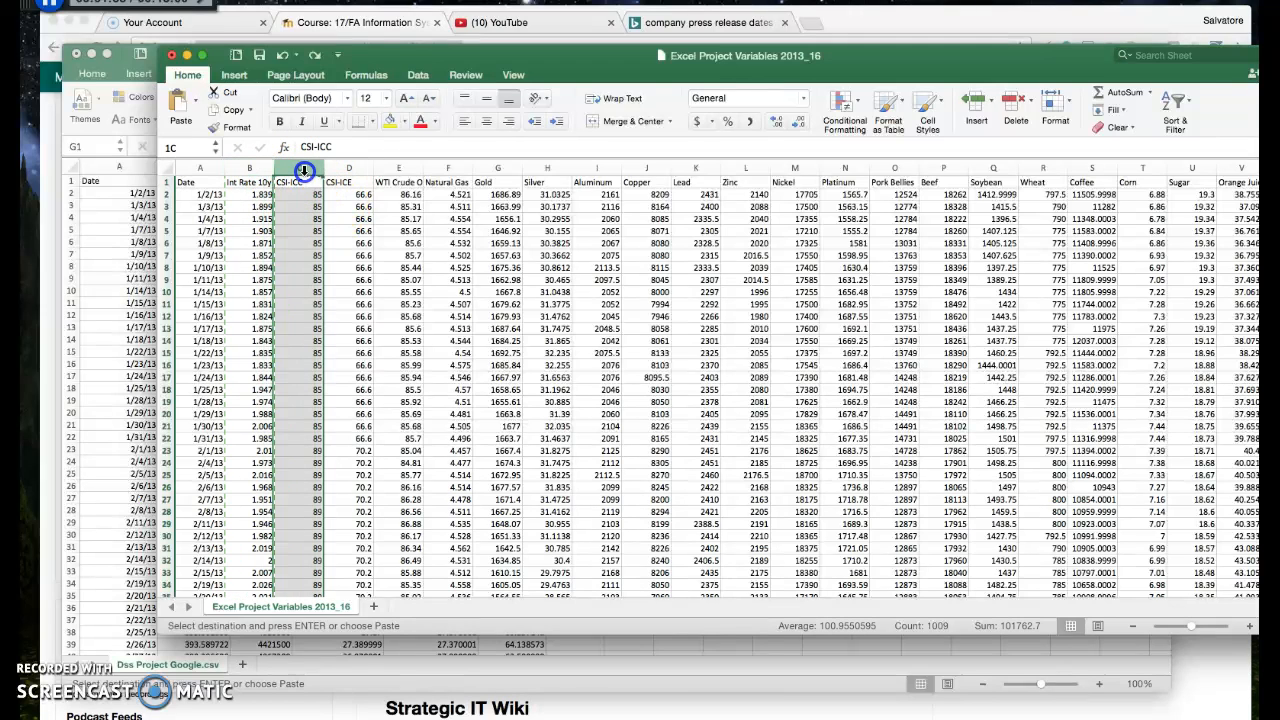
{"action": "left_click_drag", "start_coordinate": [309, 171], "coordinate": [323, 439]}
{"action": "left_click", "coordinate": [368, 195]}
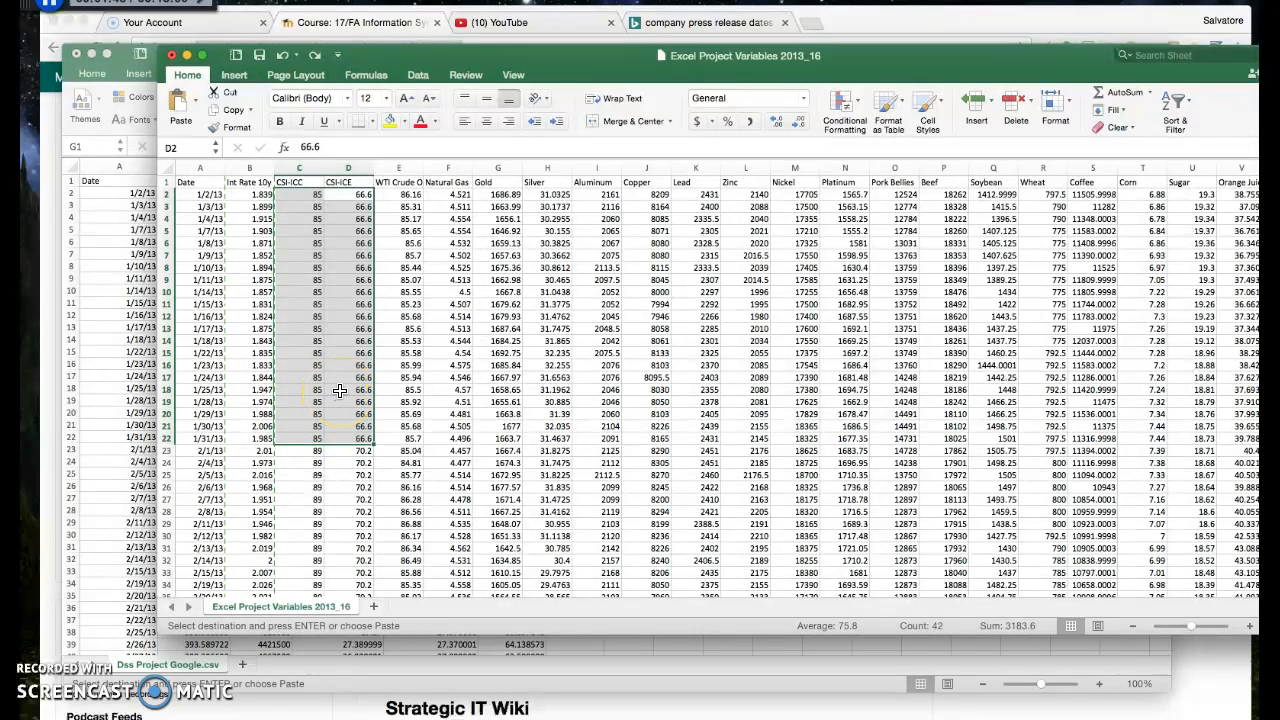
{"action": "scroll", "coordinate": [340, 390], "scroll_direction": "down", "scroll_amount": 1}
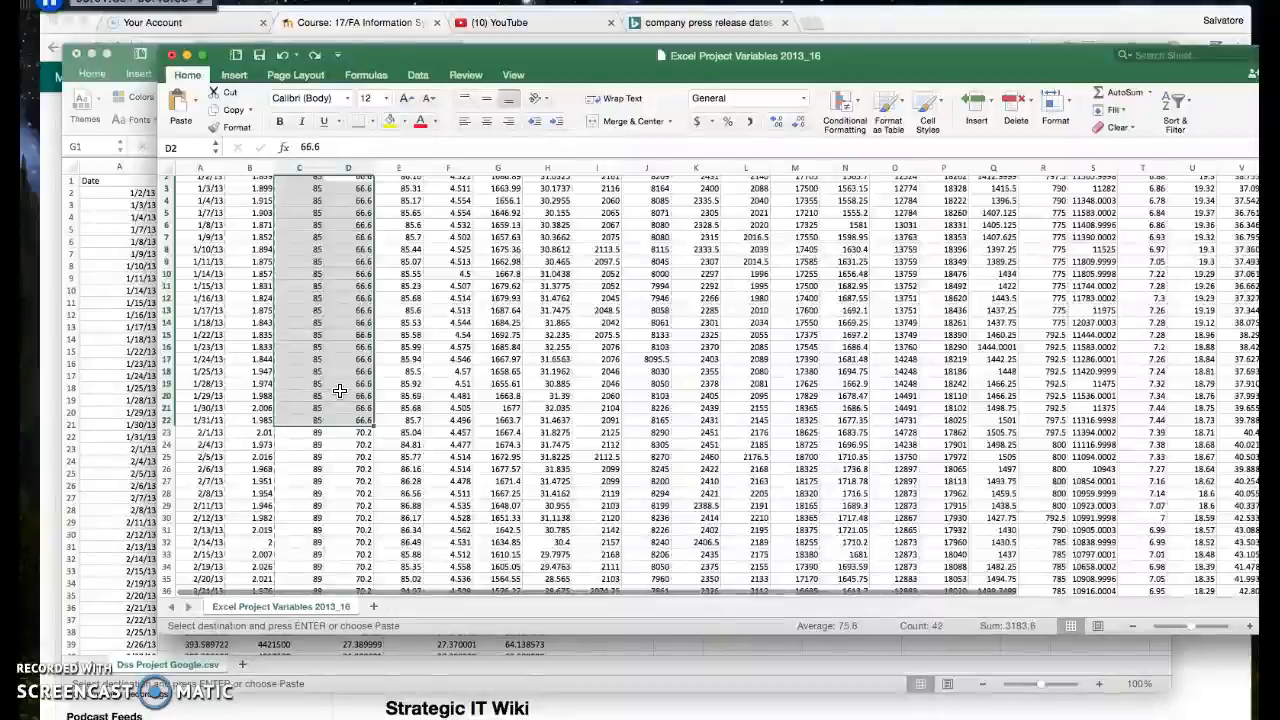
{"action": "scroll", "coordinate": [340, 390], "scroll_direction": "down", "scroll_amount": 20}
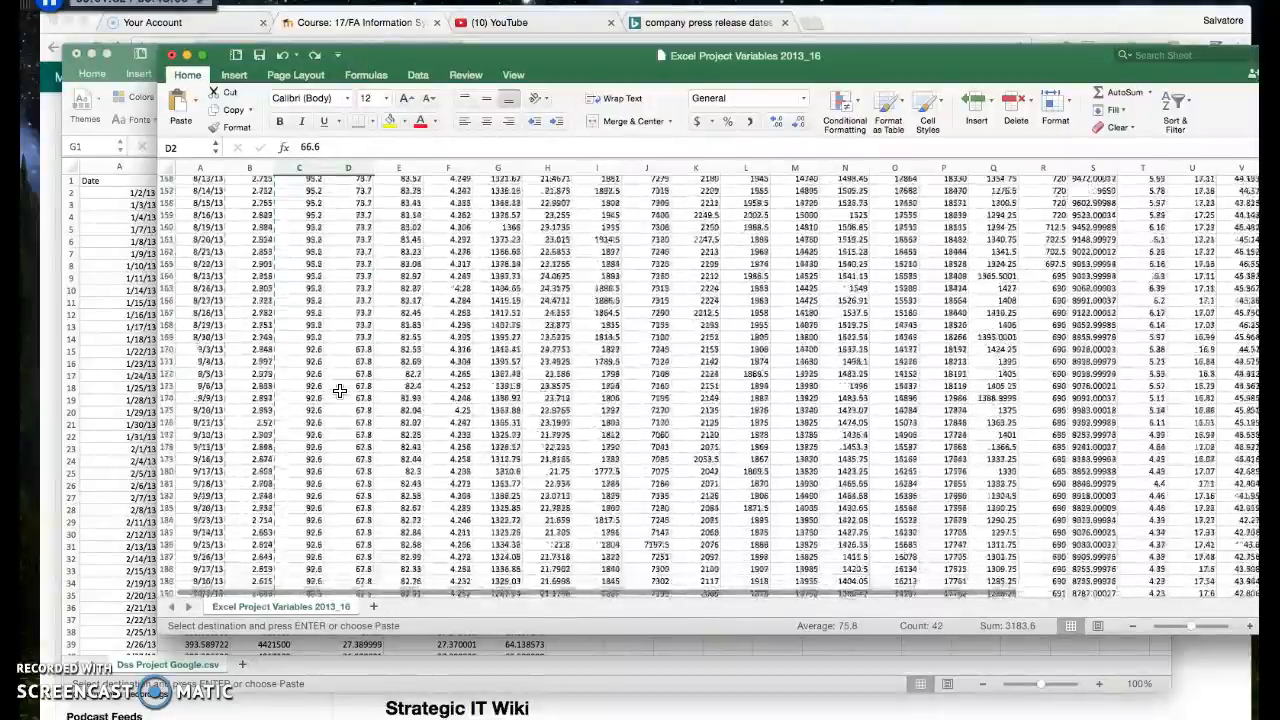
{"action": "scroll", "coordinate": [340, 390], "scroll_direction": "up", "scroll_amount": 12}
{"action": "scroll", "coordinate": [336, 397], "scroll_direction": "up", "scroll_amount": 15}
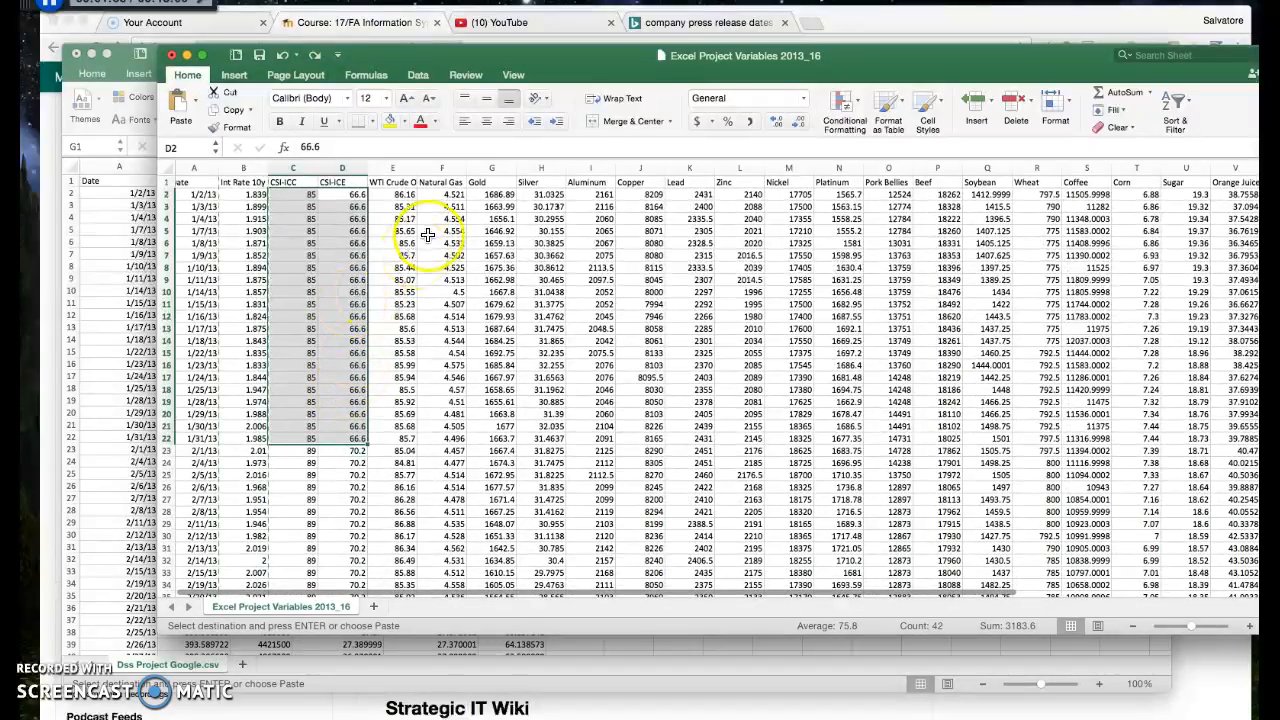
Review the commodity columns from WTI Crude Oil to Lead, plus Wheat, Corn and Orange Juice, as candidate variables
{"action": "left_click_drag", "start_coordinate": [398, 167], "coordinate": [706, 195]}
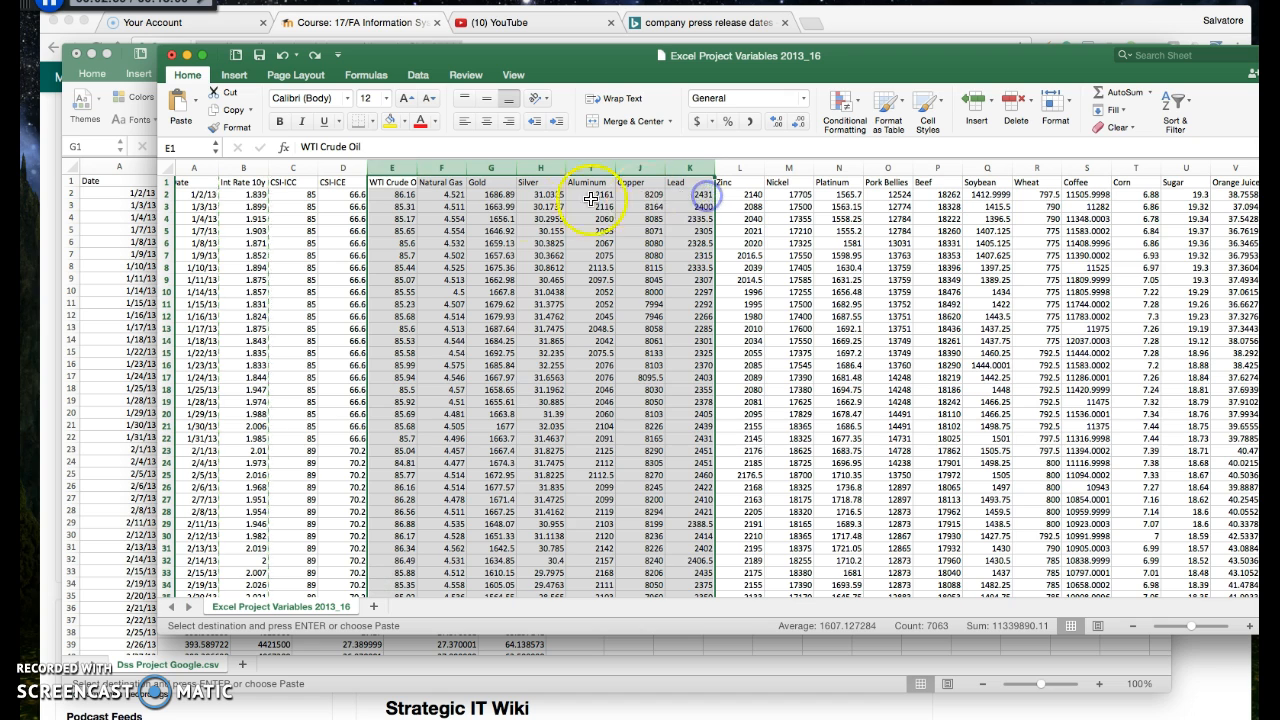
{"action": "left_click", "coordinate": [400, 167]}
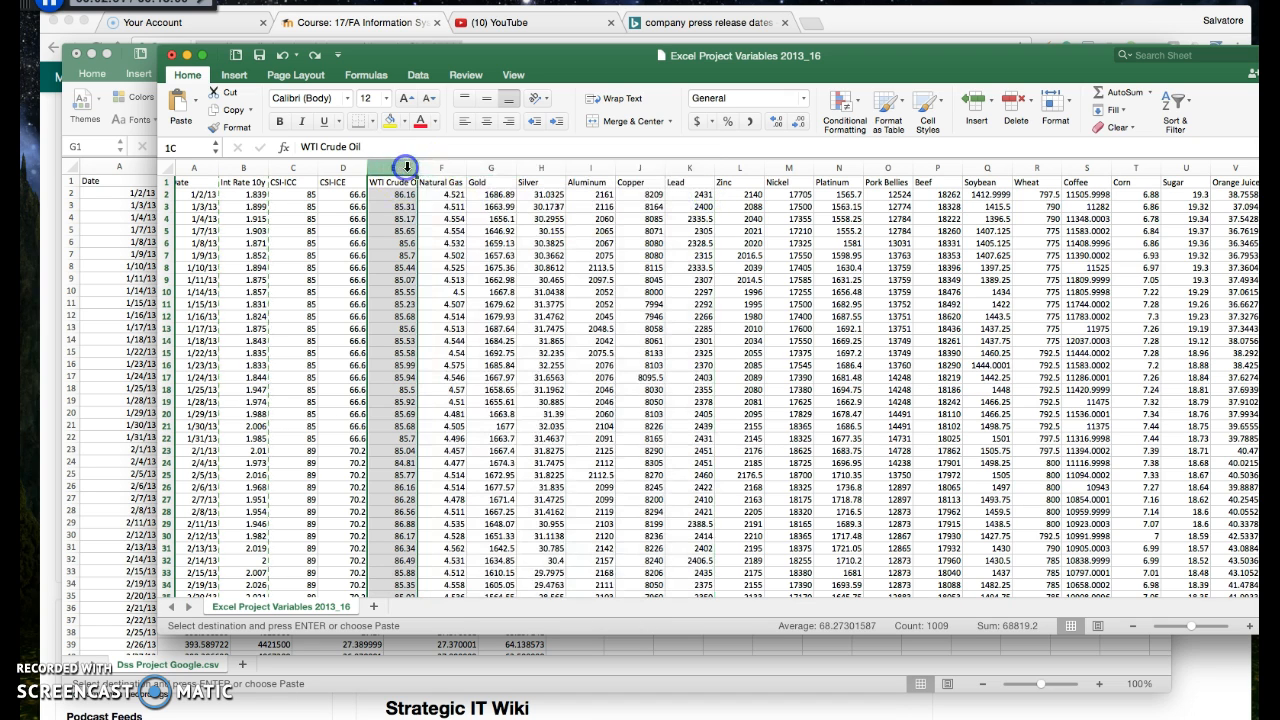
{"action": "left_click", "coordinate": [491, 167]}
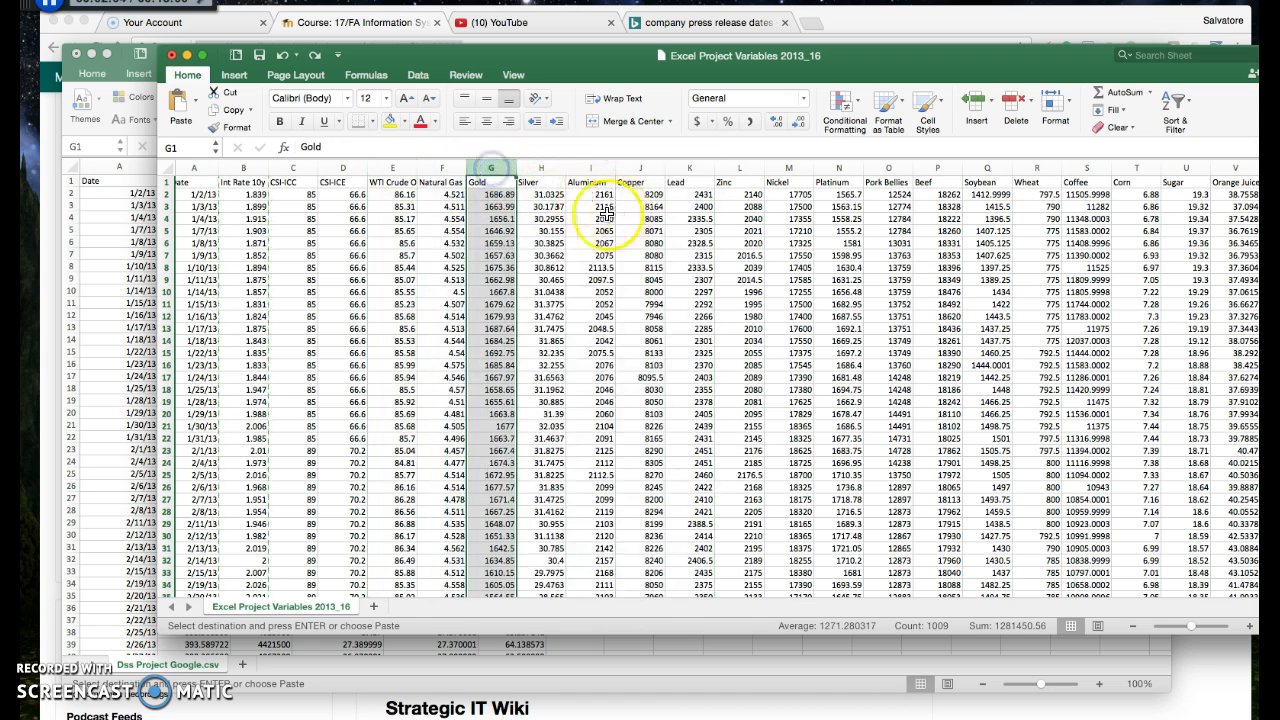
{"action": "left_click", "coordinate": [548, 167]}
{"action": "scroll", "coordinate": [740, 205], "scroll_direction": "right", "scroll_amount": 5}
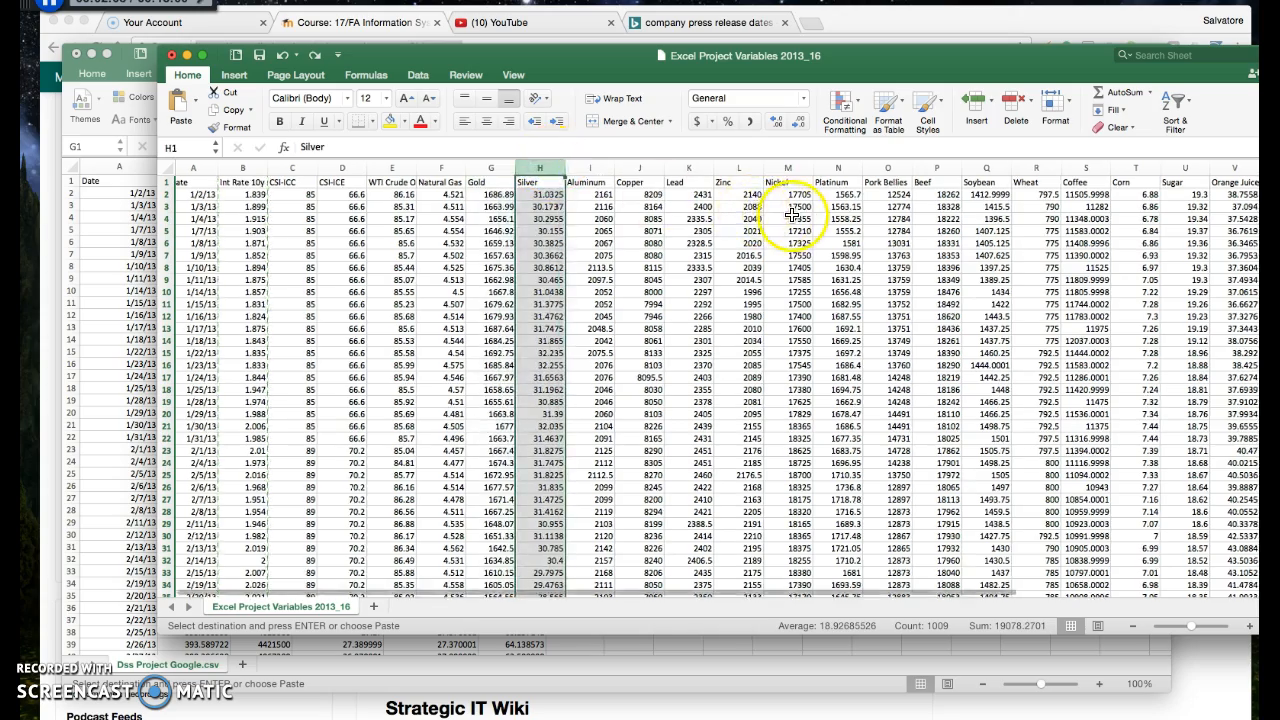
{"action": "left_click", "coordinate": [808, 168]}
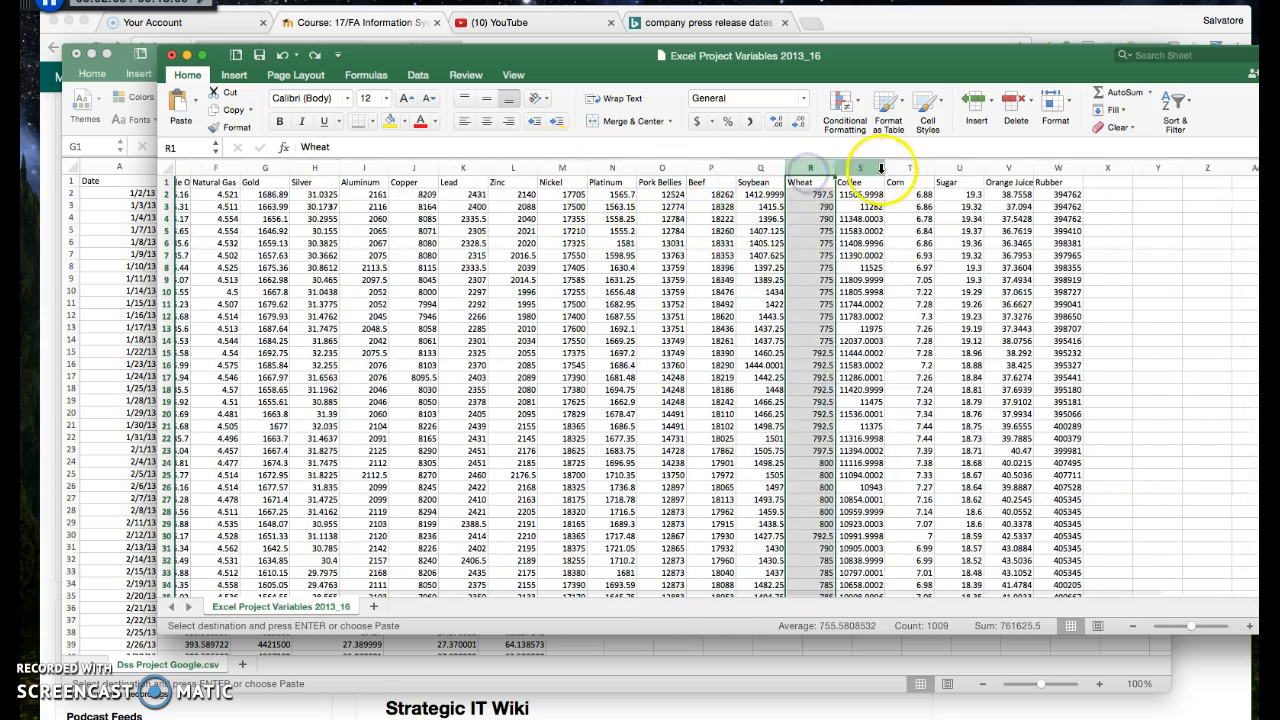
{"action": "left_click", "coordinate": [910, 168]}
{"action": "left_click", "coordinate": [990, 168]}
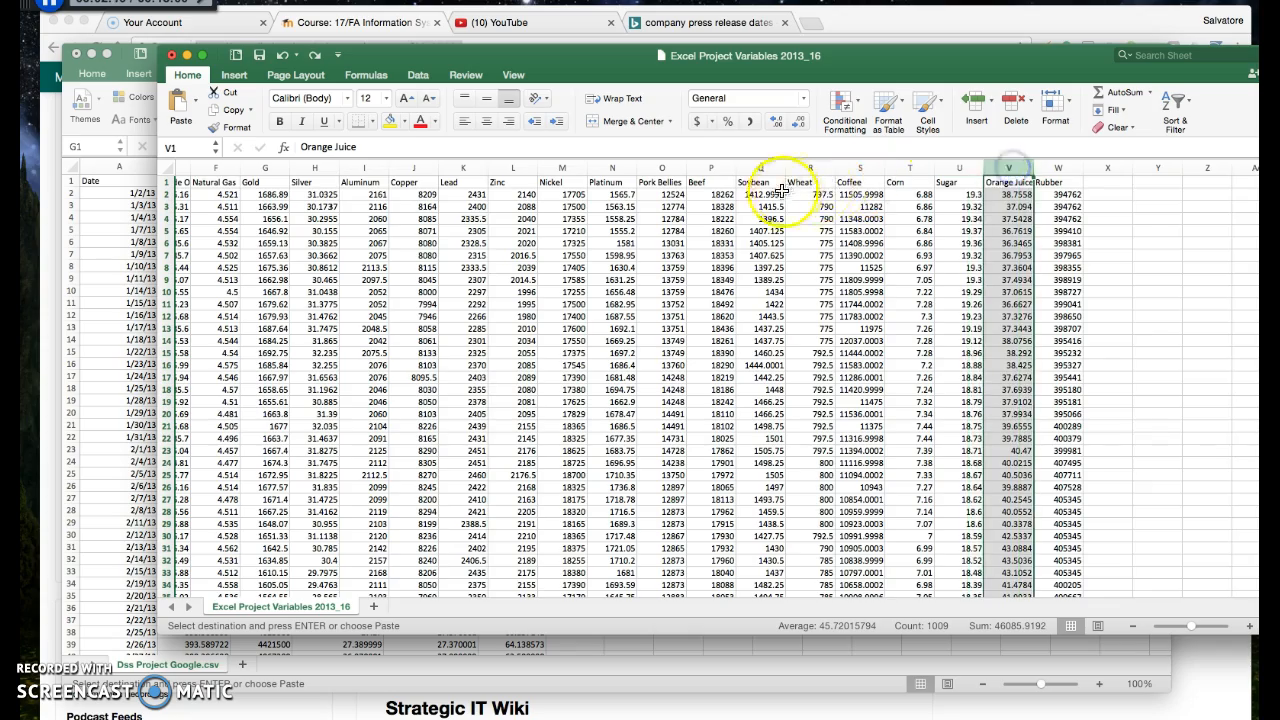
Look over the full range of variable columns from Date to Rubber to weigh which commodities suit the project
{"action": "scroll", "coordinate": [780, 190], "scroll_direction": "left", "scroll_amount": 3}
{"action": "scroll", "coordinate": [779, 200], "scroll_direction": "left", "scroll_amount": 1}
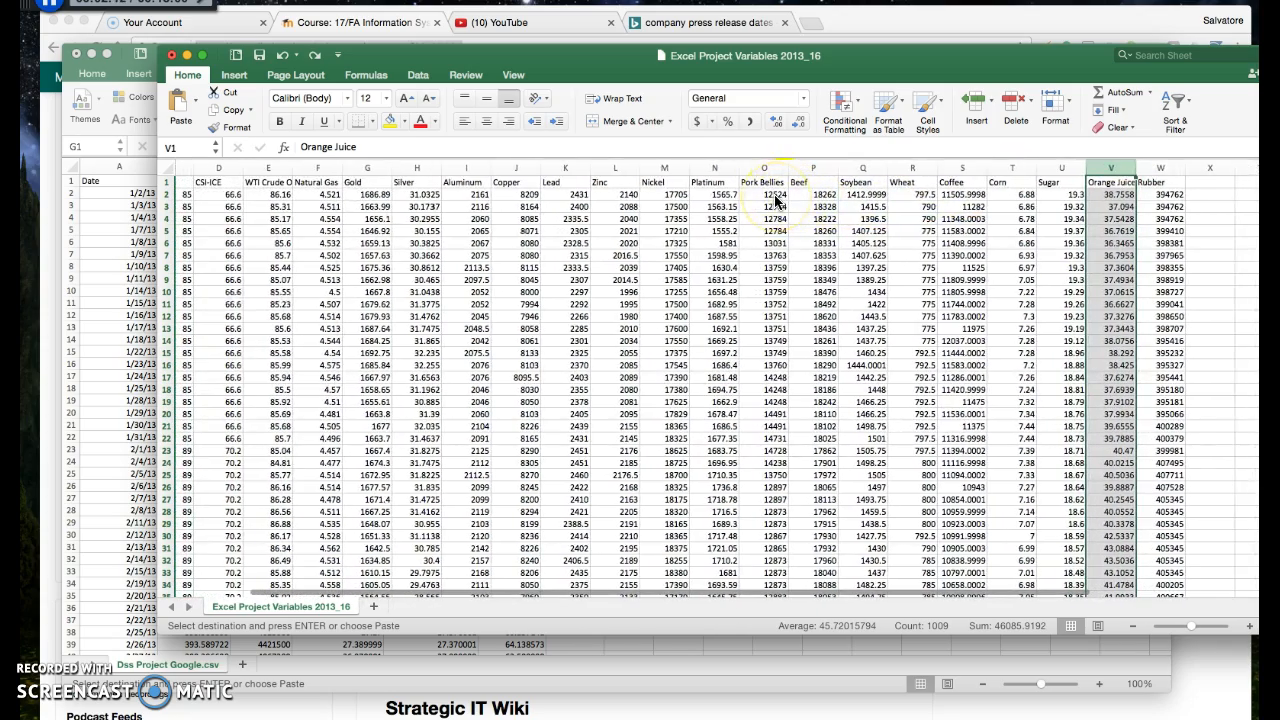
{"action": "scroll", "coordinate": [387, 234], "scroll_direction": "left", "scroll_amount": 3}
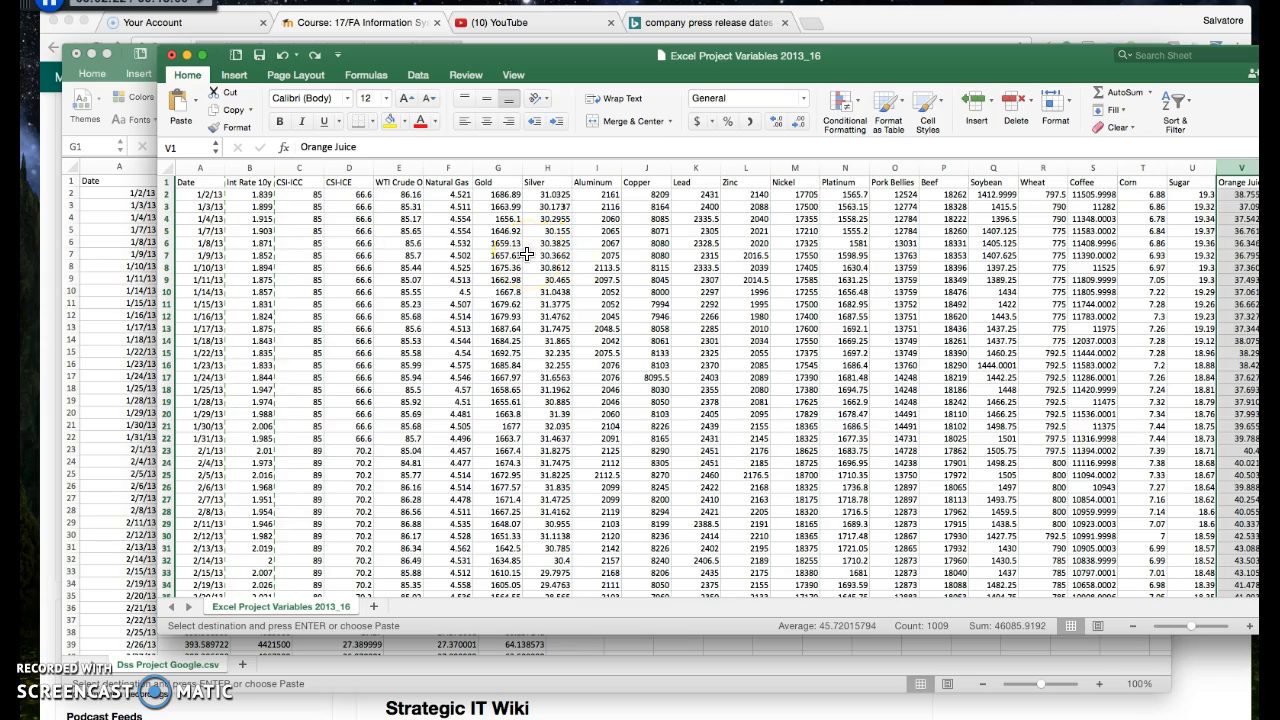
{"action": "scroll", "coordinate": [533, 253], "scroll_direction": "right", "scroll_amount": 8}
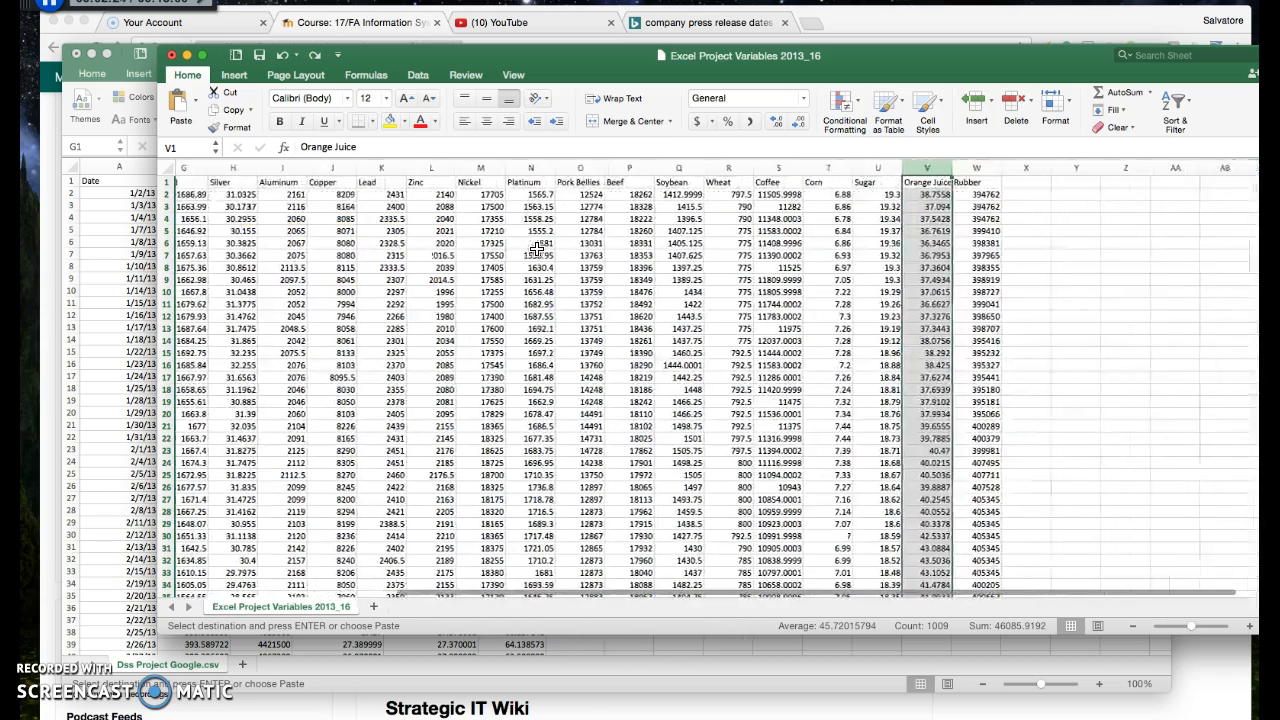
{"action": "scroll", "coordinate": [537, 249], "scroll_direction": "left", "scroll_amount": 6}
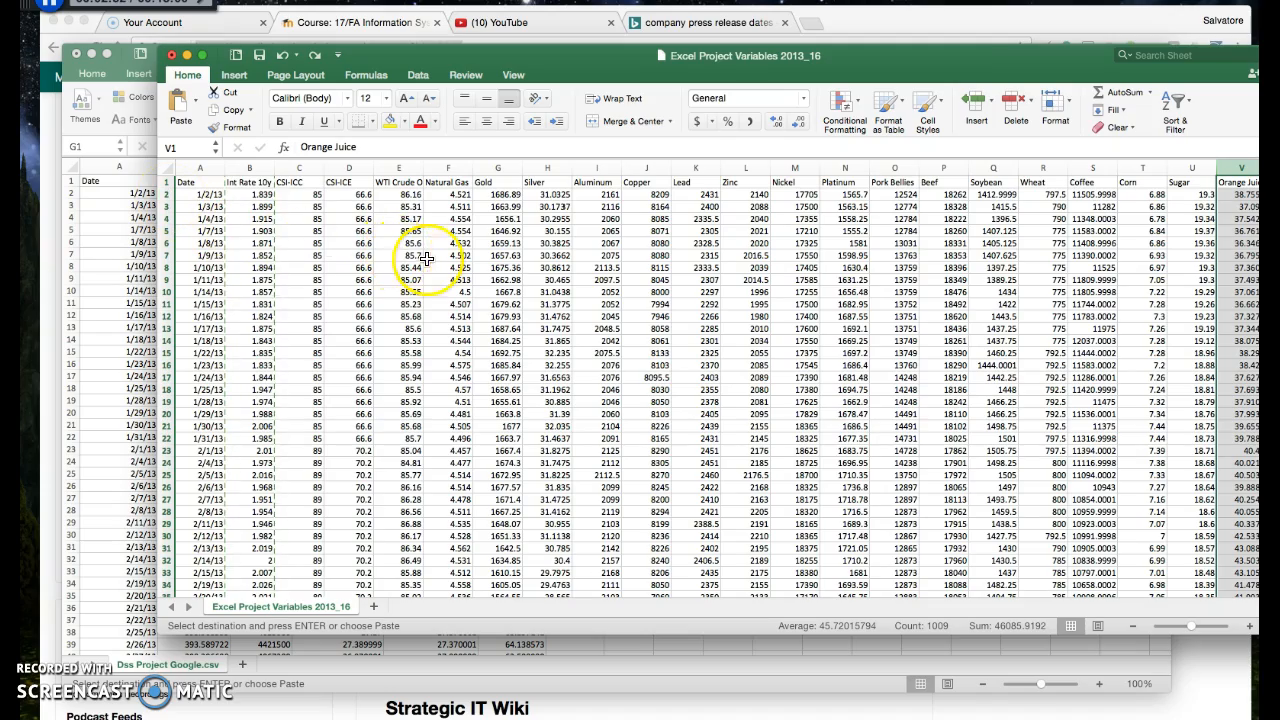
{"action": "scroll", "coordinate": [513, 262], "scroll_direction": "right", "scroll_amount": 2}
{"action": "scroll", "coordinate": [513, 262], "scroll_direction": "left", "scroll_amount": 2}
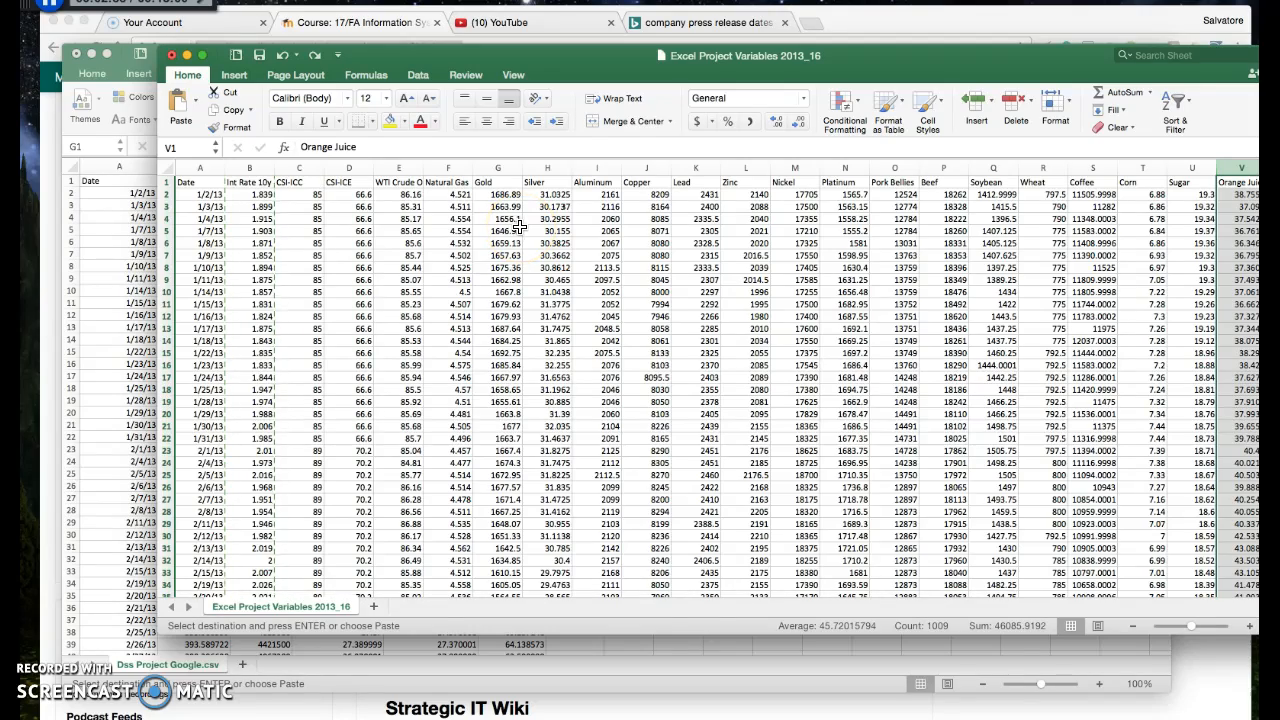
{"action": "scroll", "coordinate": [600, 197], "scroll_direction": "right", "scroll_amount": 1}
{"action": "scroll", "coordinate": [600, 197], "scroll_direction": "left", "scroll_amount": 1}
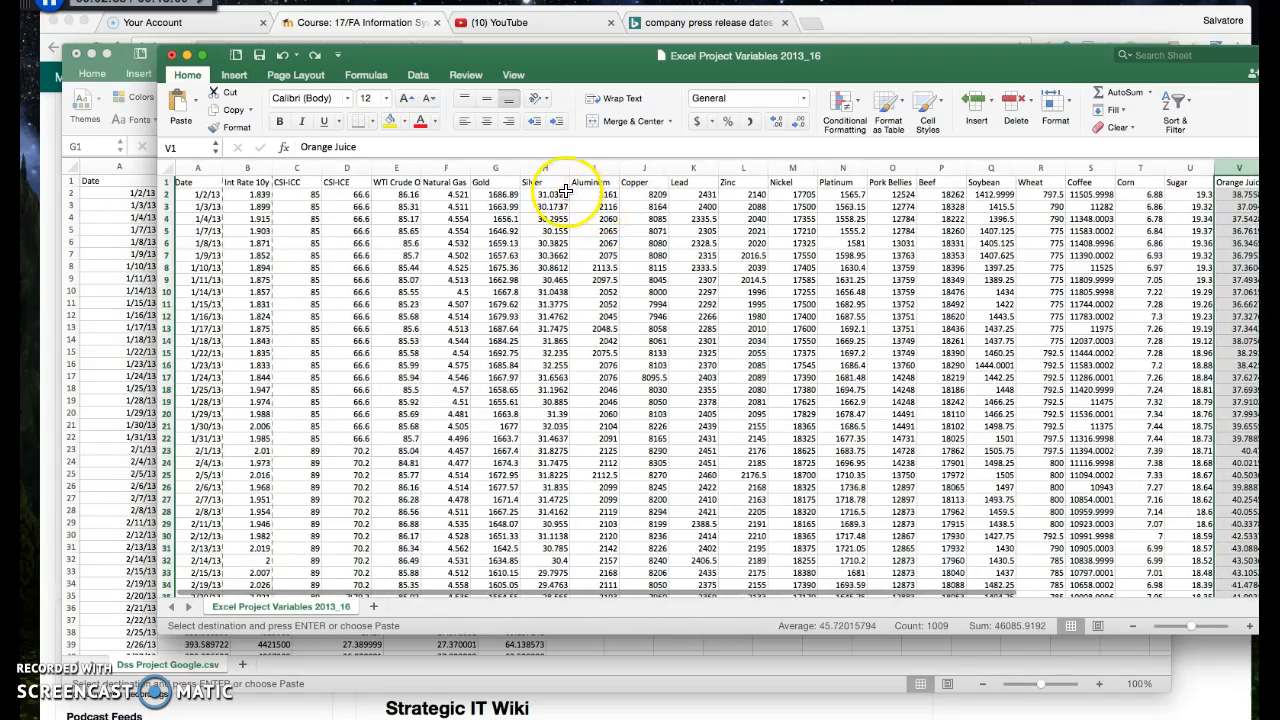
{"action": "scroll", "coordinate": [586, 186], "scroll_direction": "right", "scroll_amount": 1}
{"action": "scroll", "coordinate": [500, 204], "scroll_direction": "left", "scroll_amount": 1}
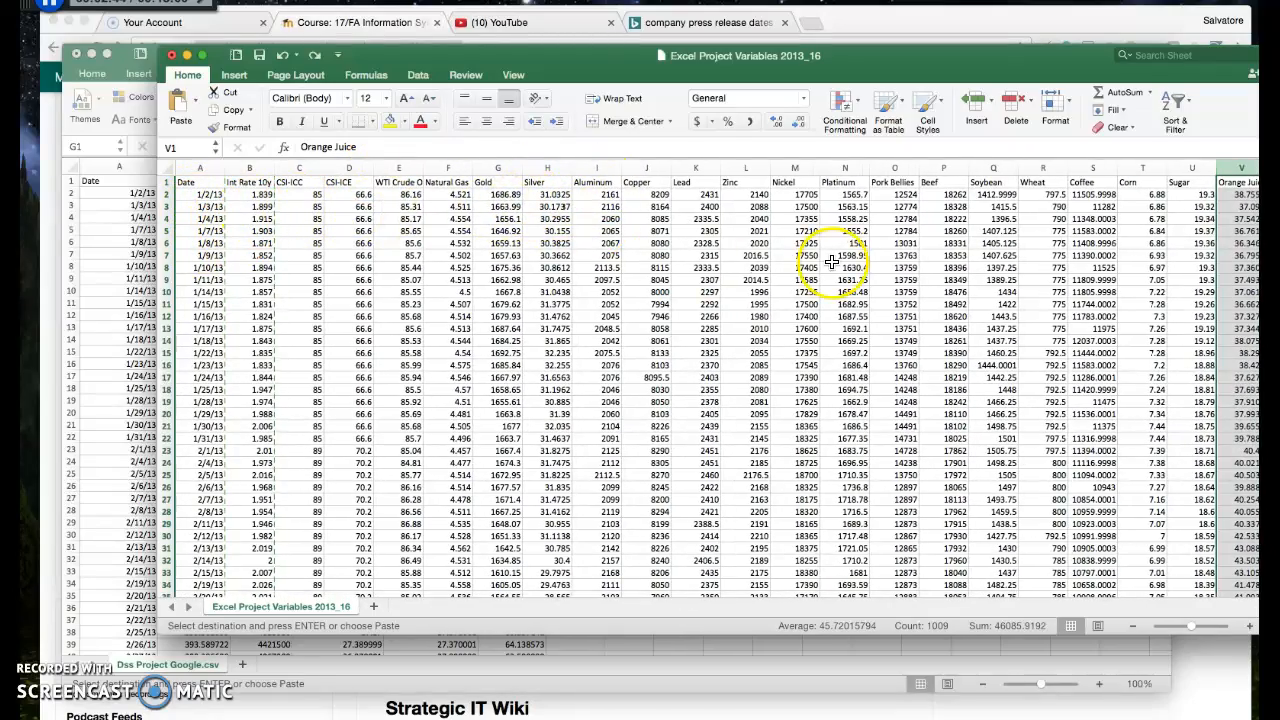
{"action": "scroll", "coordinate": [830, 250], "scroll_direction": "right", "scroll_amount": 5}
{"action": "scroll", "coordinate": [848, 265], "scroll_direction": "right", "scroll_amount": 1}
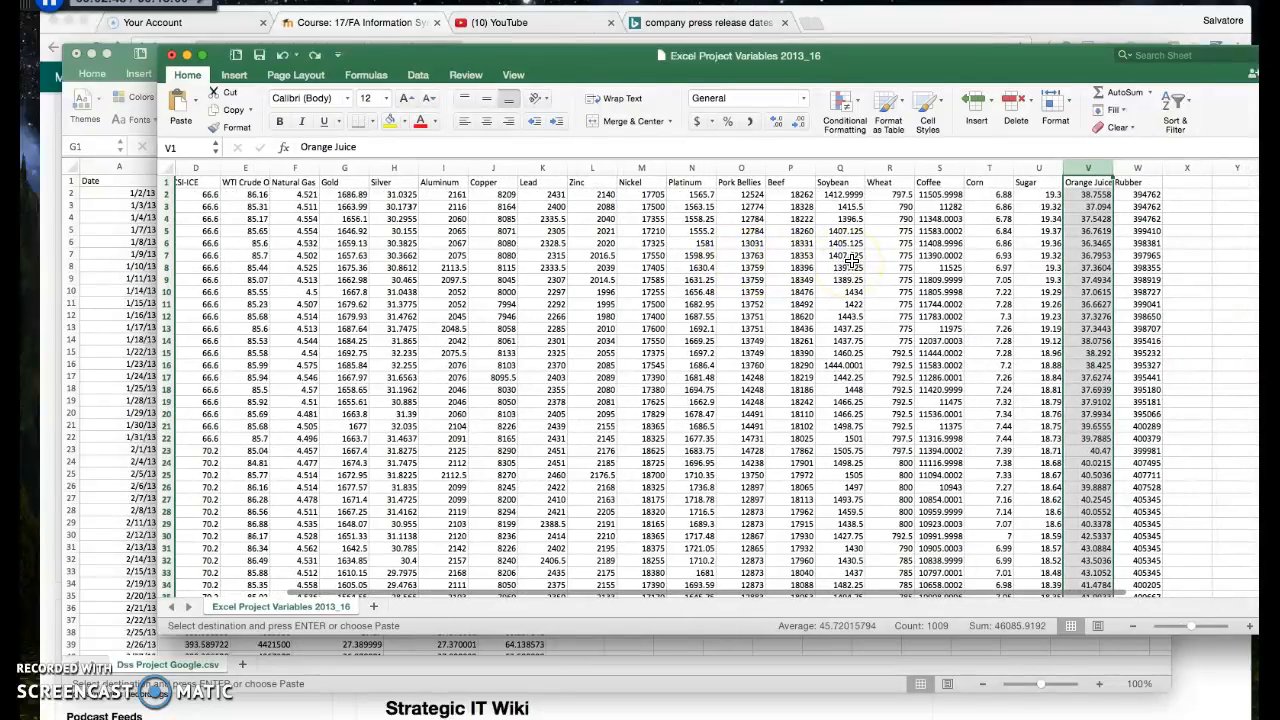
{"action": "scroll", "coordinate": [848, 260], "scroll_direction": "left", "scroll_amount": 5}
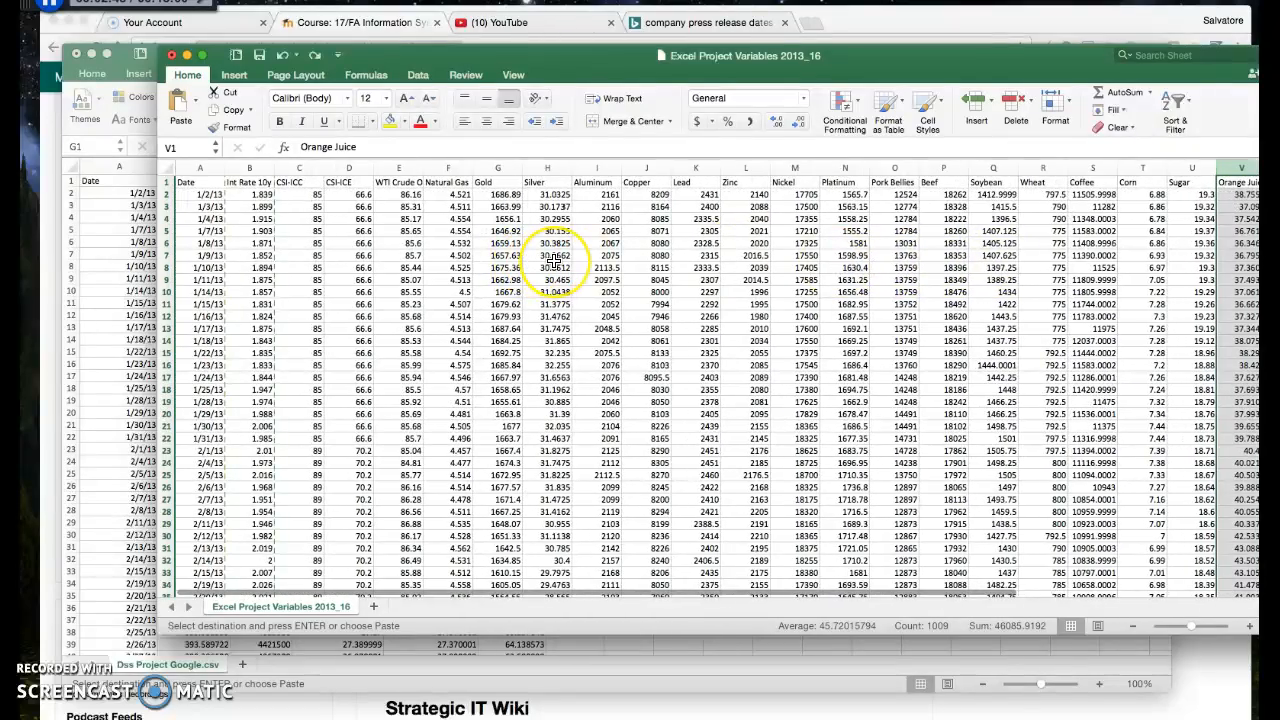
{"action": "scroll", "coordinate": [554, 261], "scroll_direction": "down", "scroll_amount": 8}
{"action": "scroll", "coordinate": [554, 261], "scroll_direction": "up", "scroll_amount": 8}
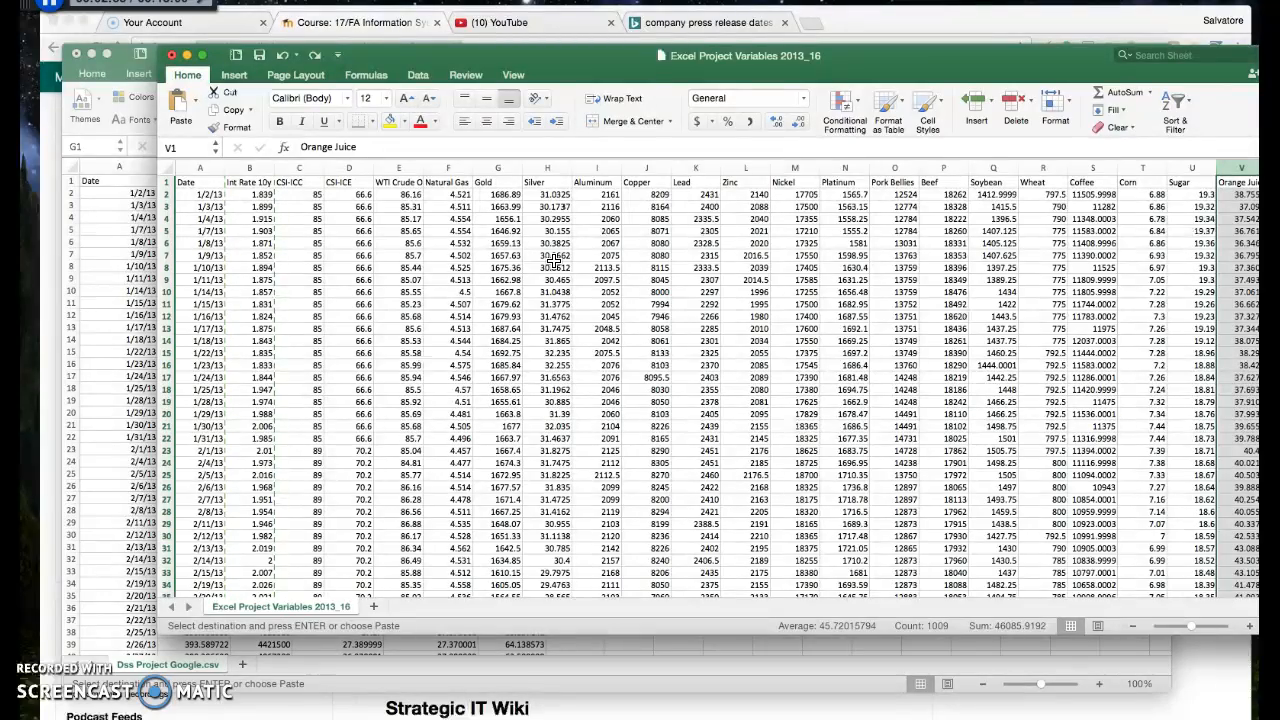
Move the variables workbook aside and copy its Int Rate 10y column into column G of the Dss Project Google sheet
{"action": "left_click_drag", "start_coordinate": [450, 57], "coordinate": [711, 41]}
{"action": "left_click", "coordinate": [514, 152]}
{"action": "left_click", "coordinate": [514, 152]}
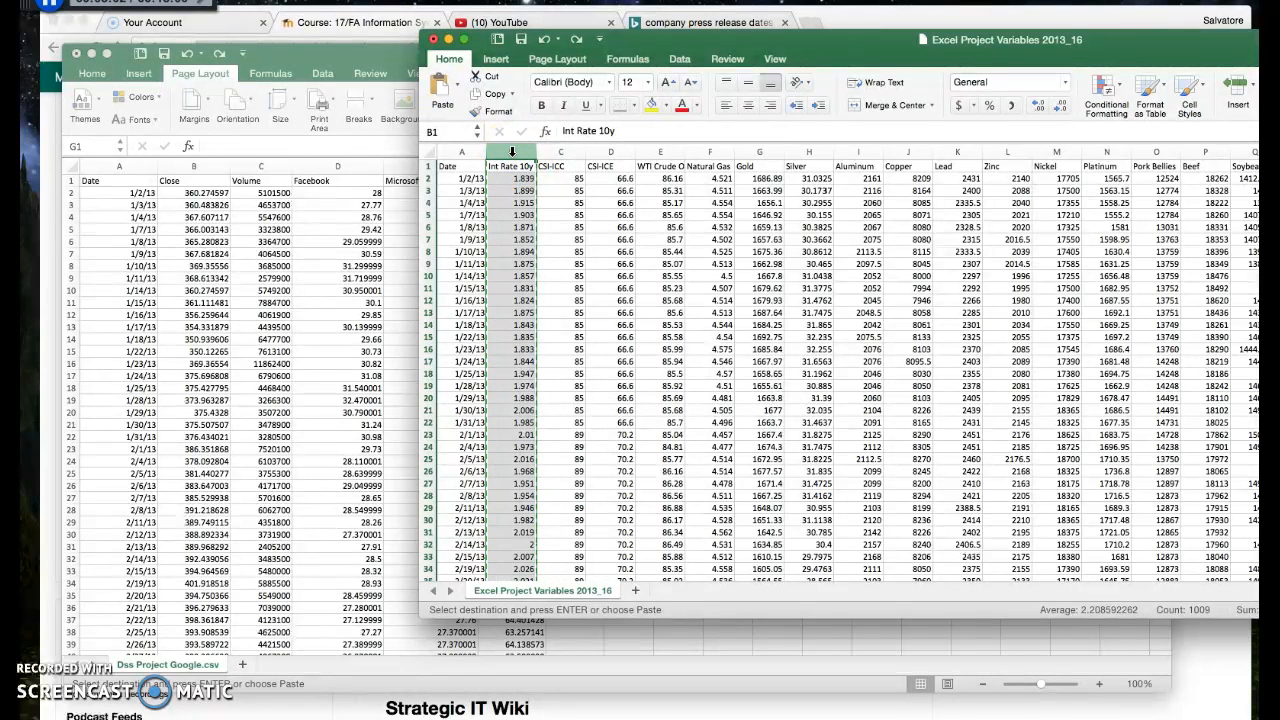
{"action": "right_click", "coordinate": [512, 151]}
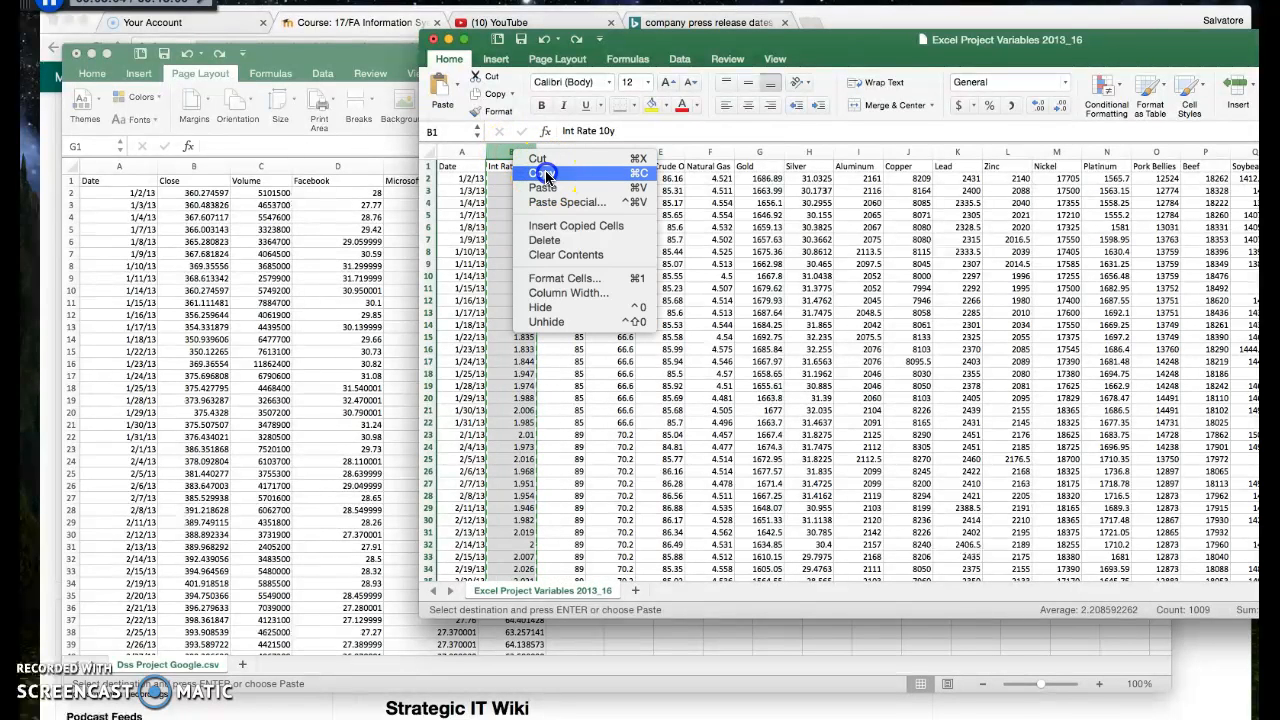
{"action": "left_click", "coordinate": [546, 174]}
{"action": "left_click", "coordinate": [323, 251]}
{"action": "left_click", "coordinate": [565, 181]}
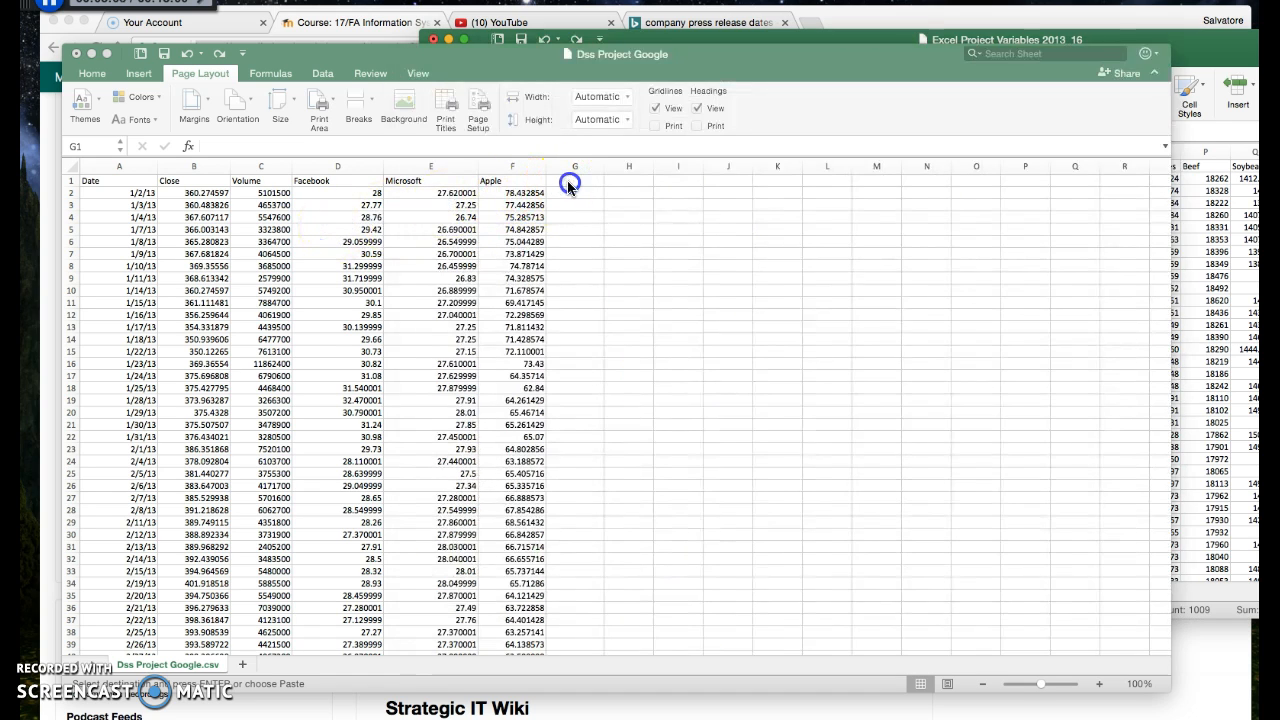
{"action": "right_click", "coordinate": [566, 169]}
{"action": "left_click", "coordinate": [590, 214]}
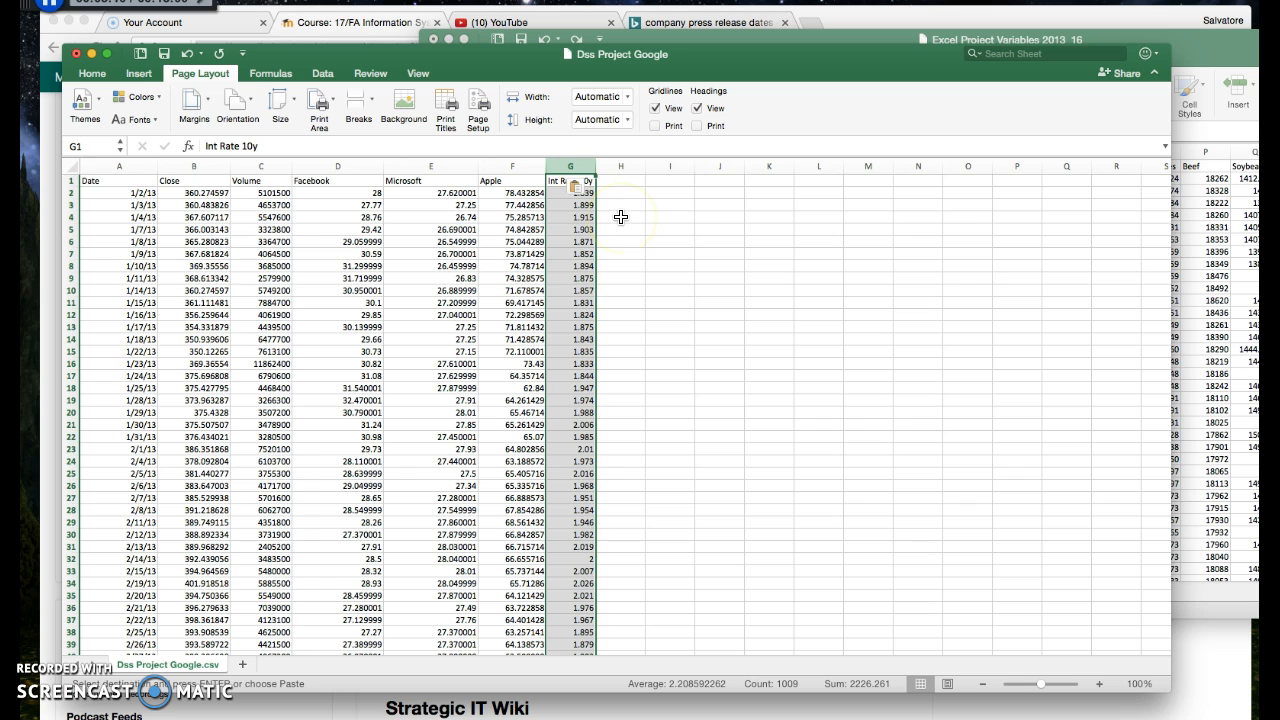
Copy the CSI-ICC and CSI-ICE columns from the variables workbook into the Dss Project Google sheet, starting at H1
{"action": "left_click", "coordinate": [1198, 205]}
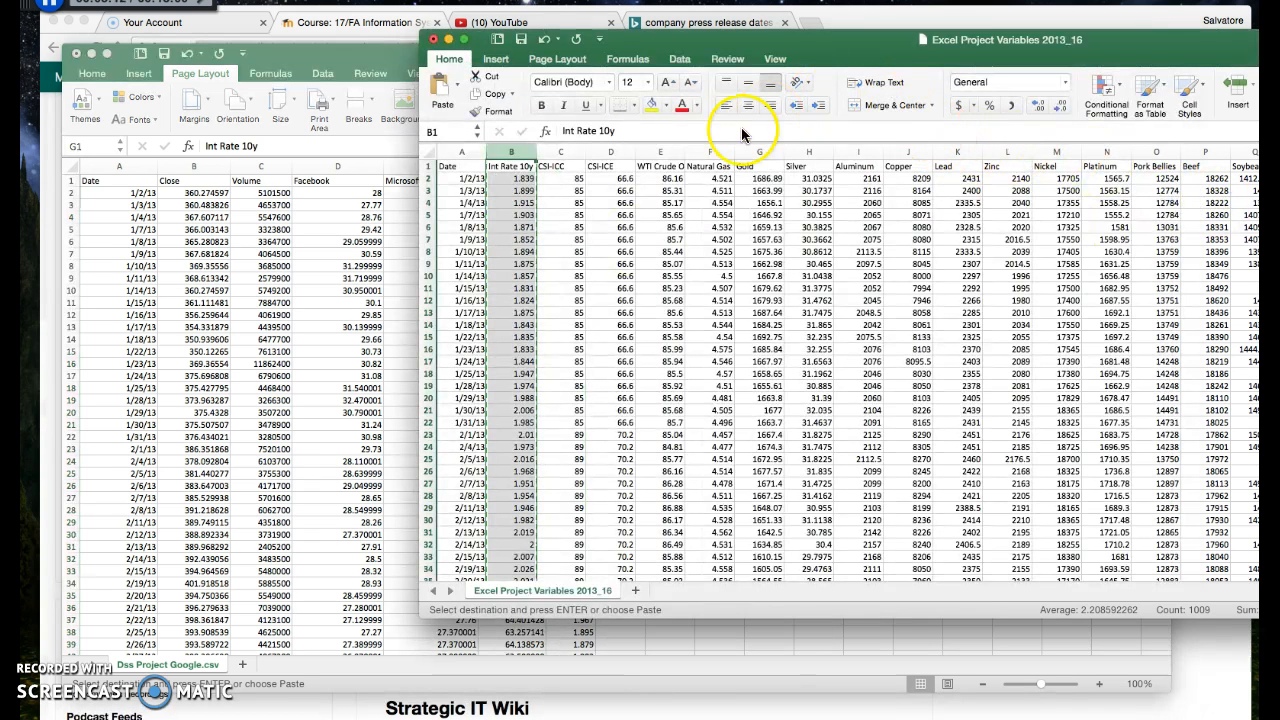
{"action": "left_click", "coordinate": [559, 152]}
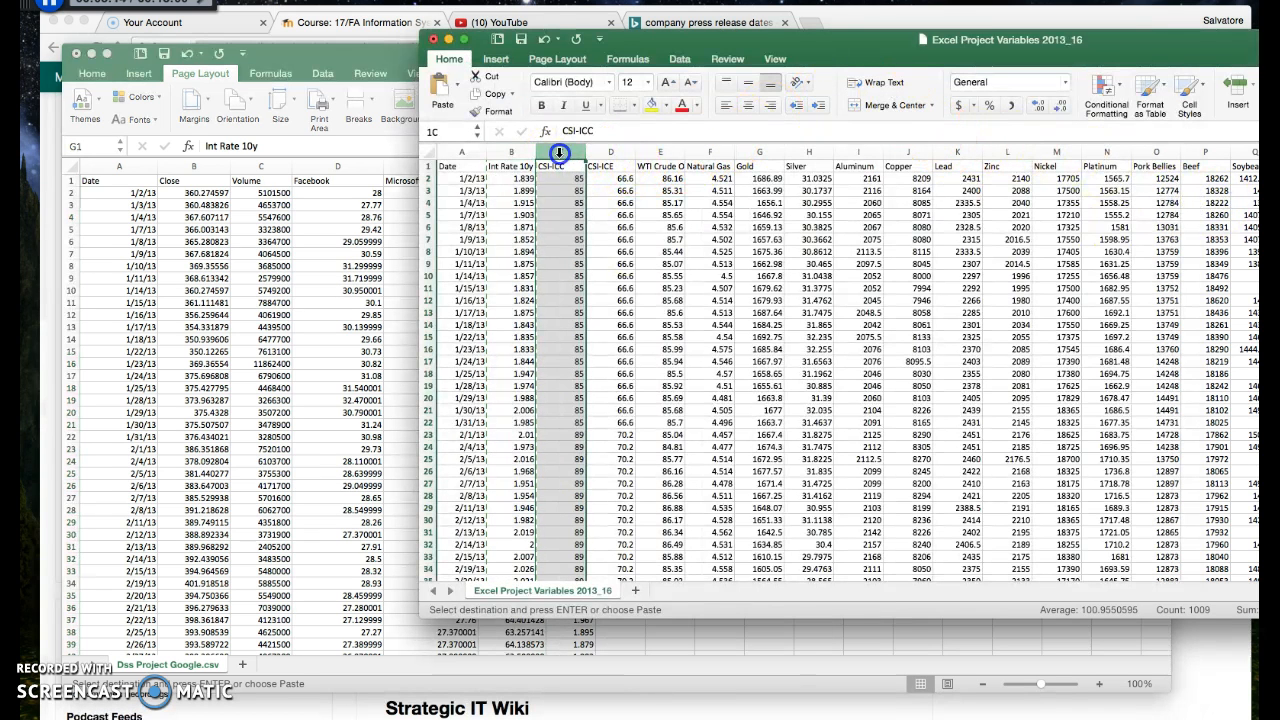
{"action": "left_click_drag", "start_coordinate": [582, 152], "coordinate": [598, 152]}
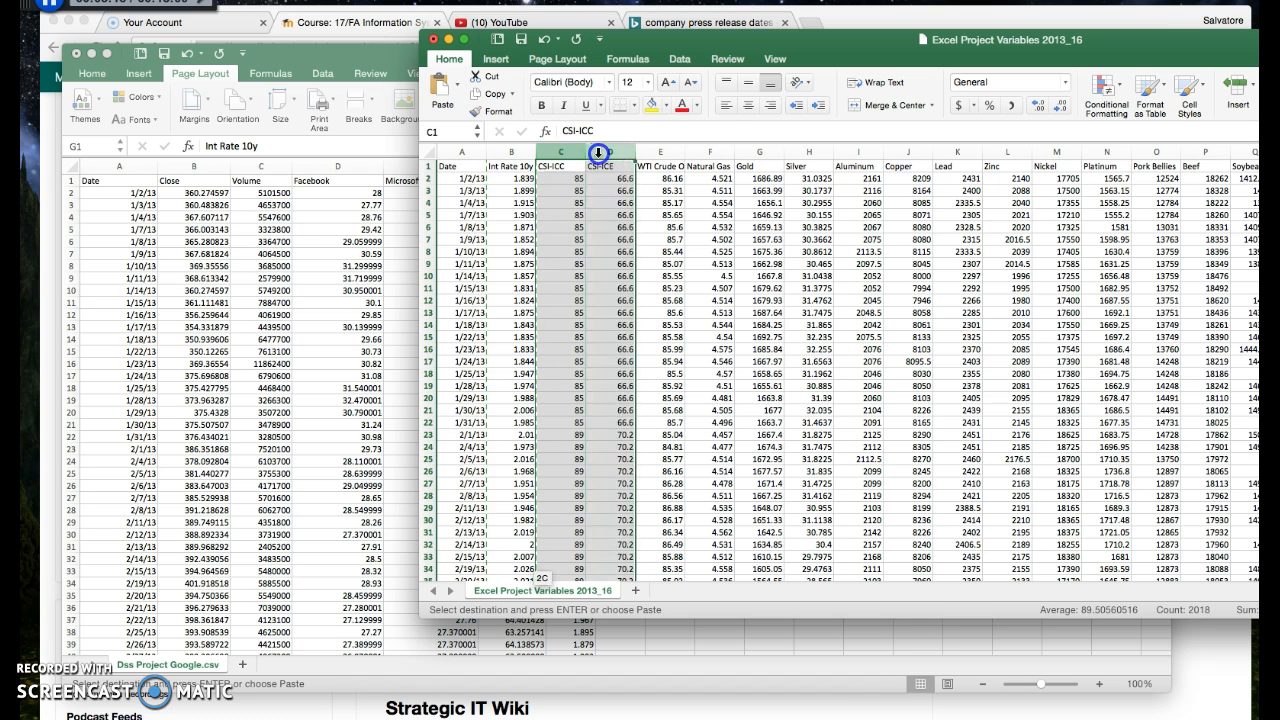
{"action": "right_click", "coordinate": [598, 152]}
{"action": "left_click", "coordinate": [640, 176]}
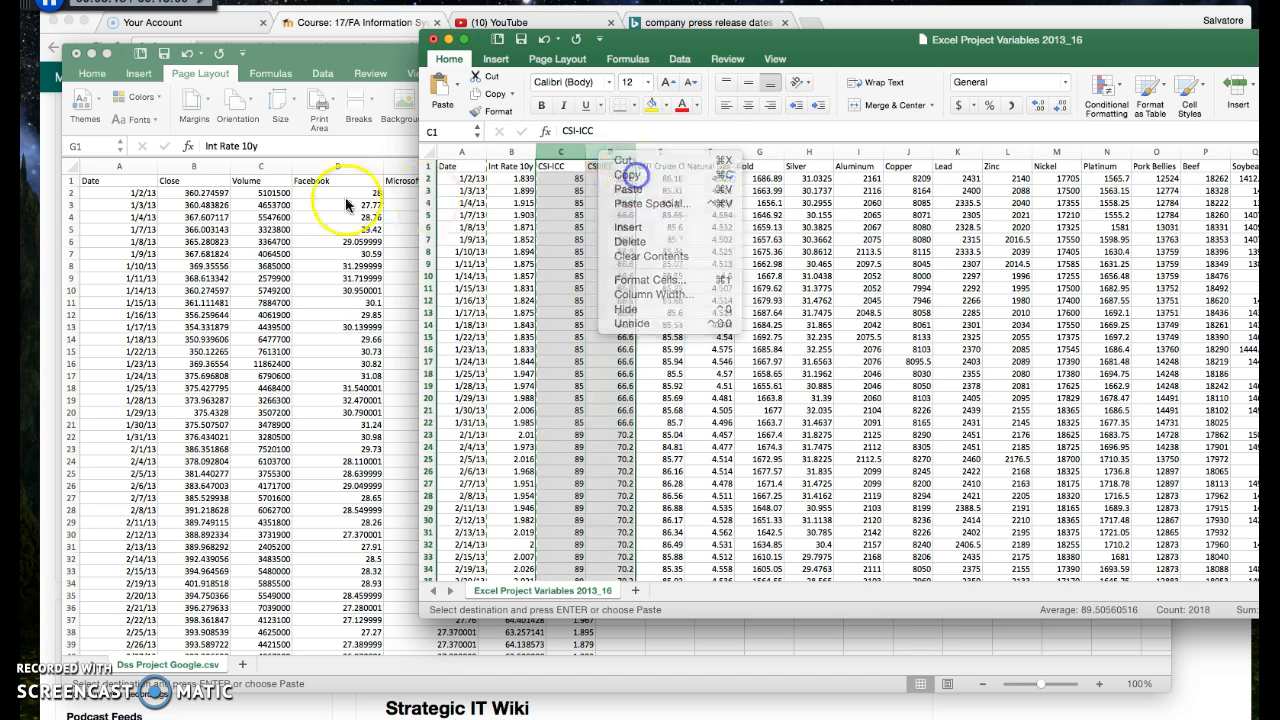
{"action": "left_click", "coordinate": [345, 203]}
{"action": "left_click", "coordinate": [606, 180]}
{"action": "right_click", "coordinate": [616, 180]}
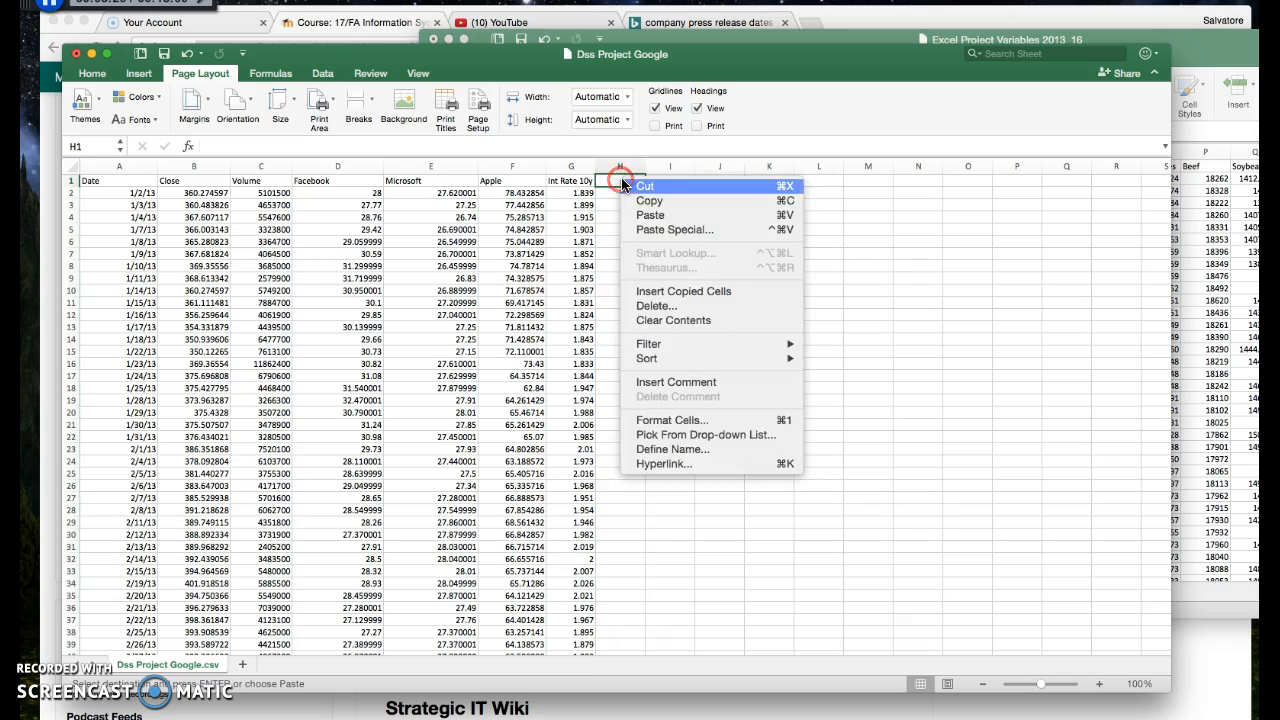
{"action": "left_click", "coordinate": [666, 215]}
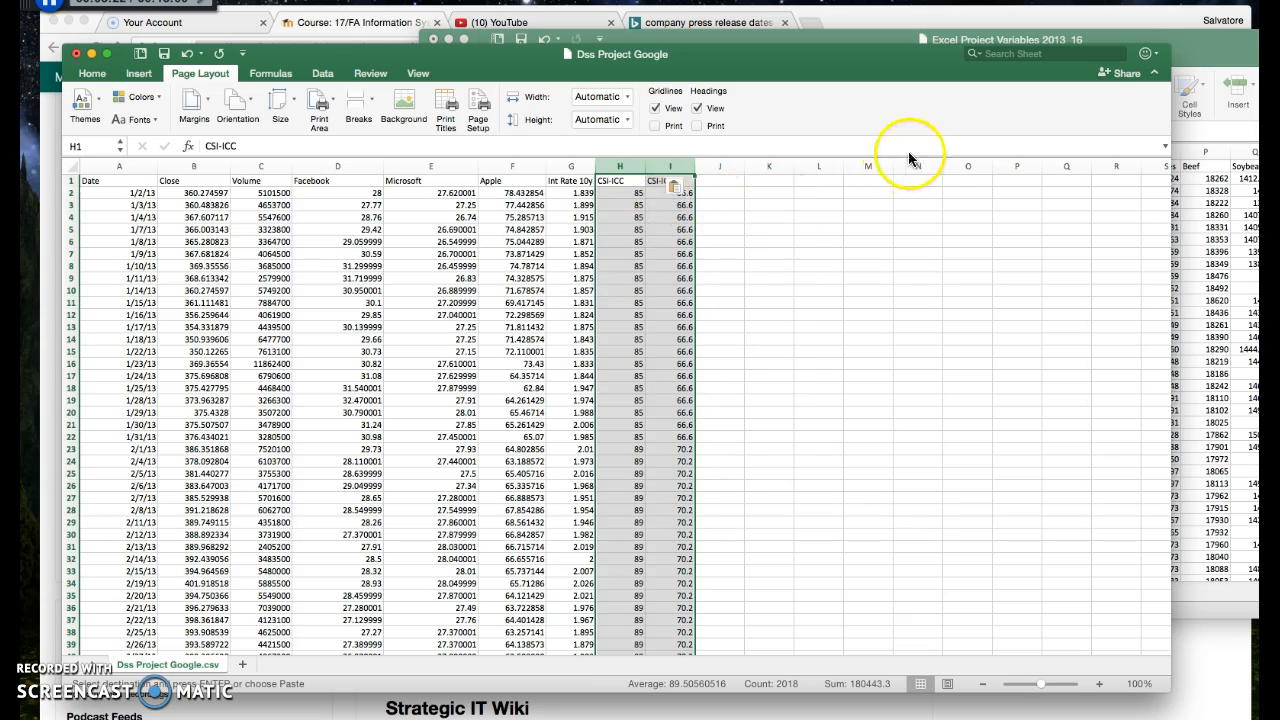
Bring the variables workbook fully into view and highlight the commodity columns from WTI Crude Oil to Rubber for review
{"action": "left_click_drag", "start_coordinate": [1191, 43], "coordinate": [834, 62]}
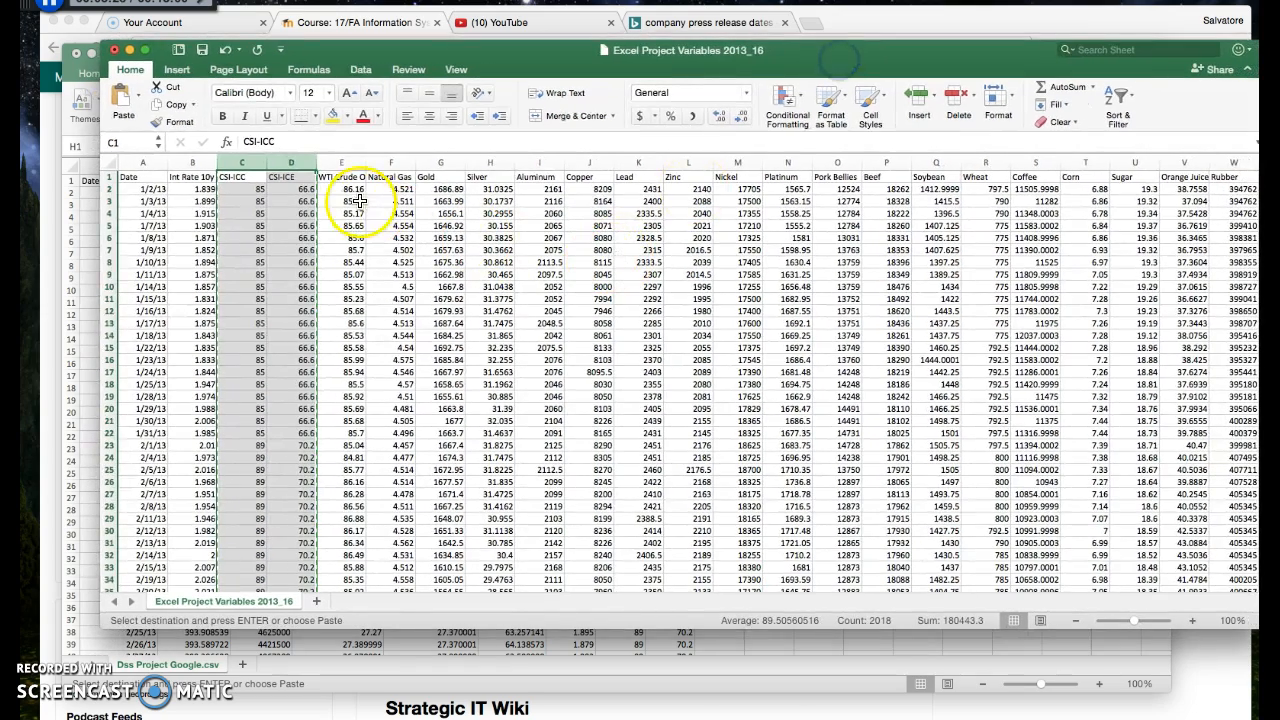
{"action": "left_click", "coordinate": [345, 163]}
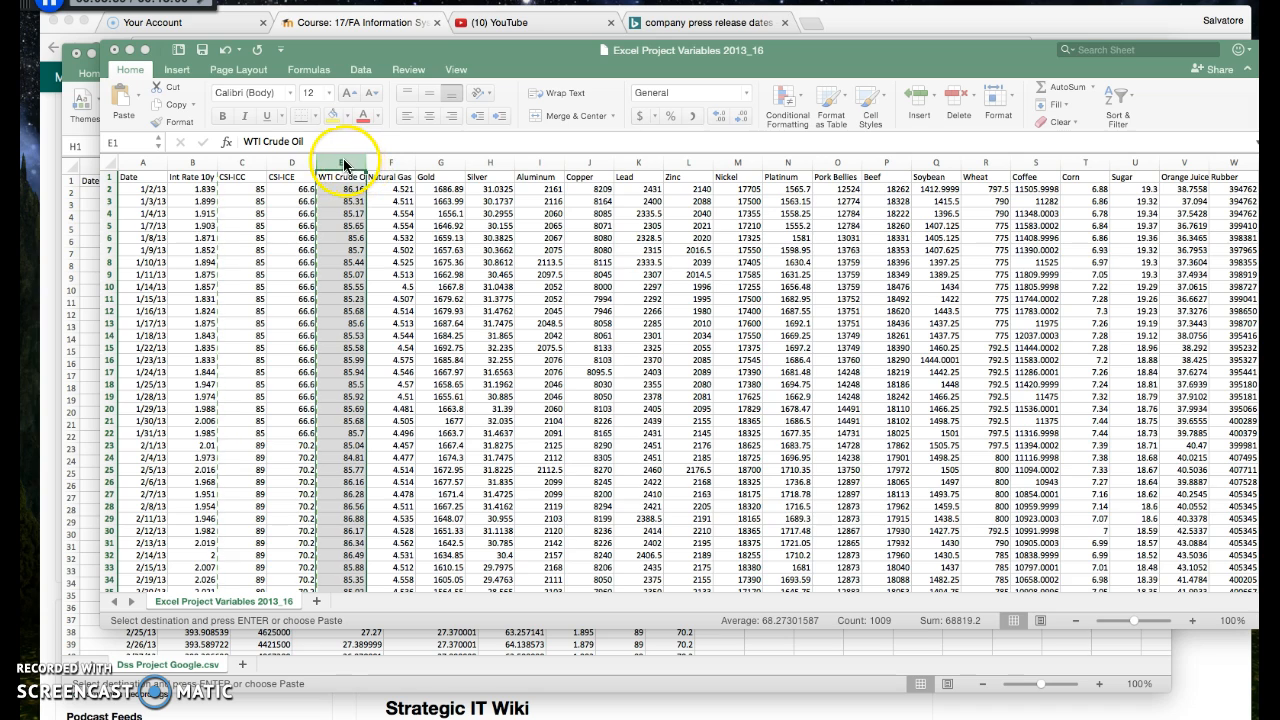
{"action": "left_click_drag", "start_coordinate": [345, 162], "coordinate": [1228, 168]}
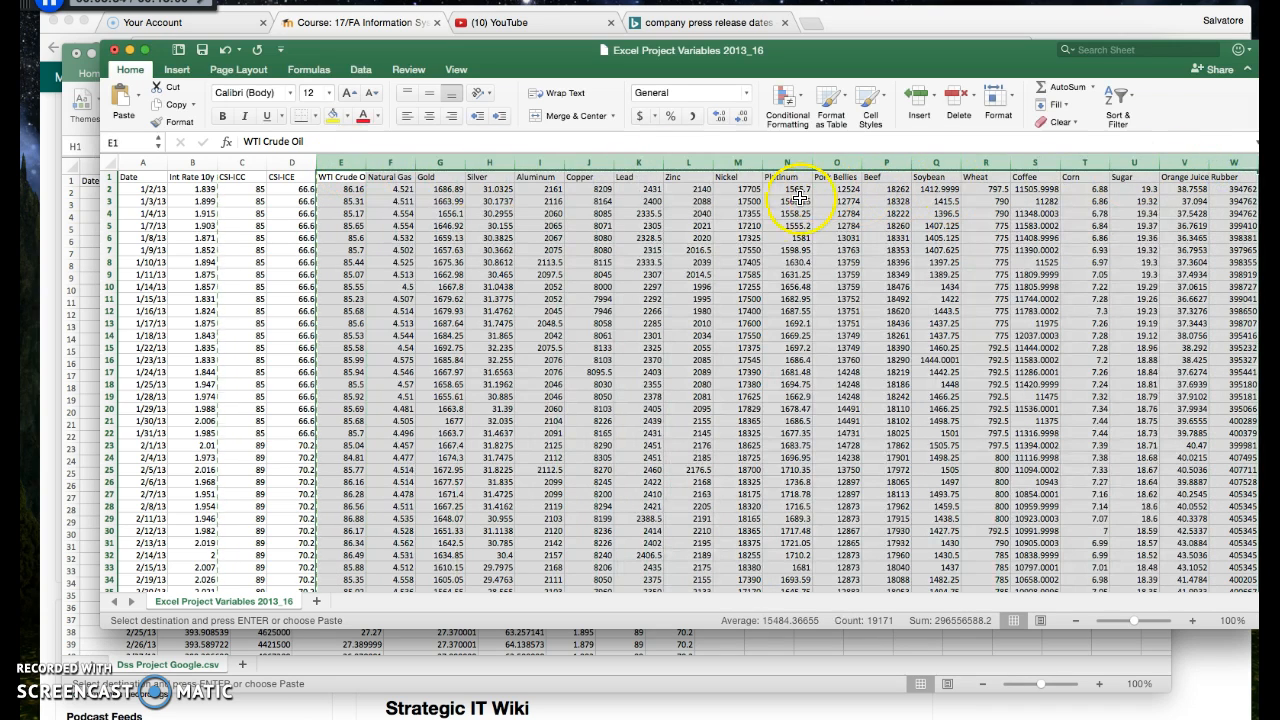
{"action": "left_click", "coordinate": [594, 245]}
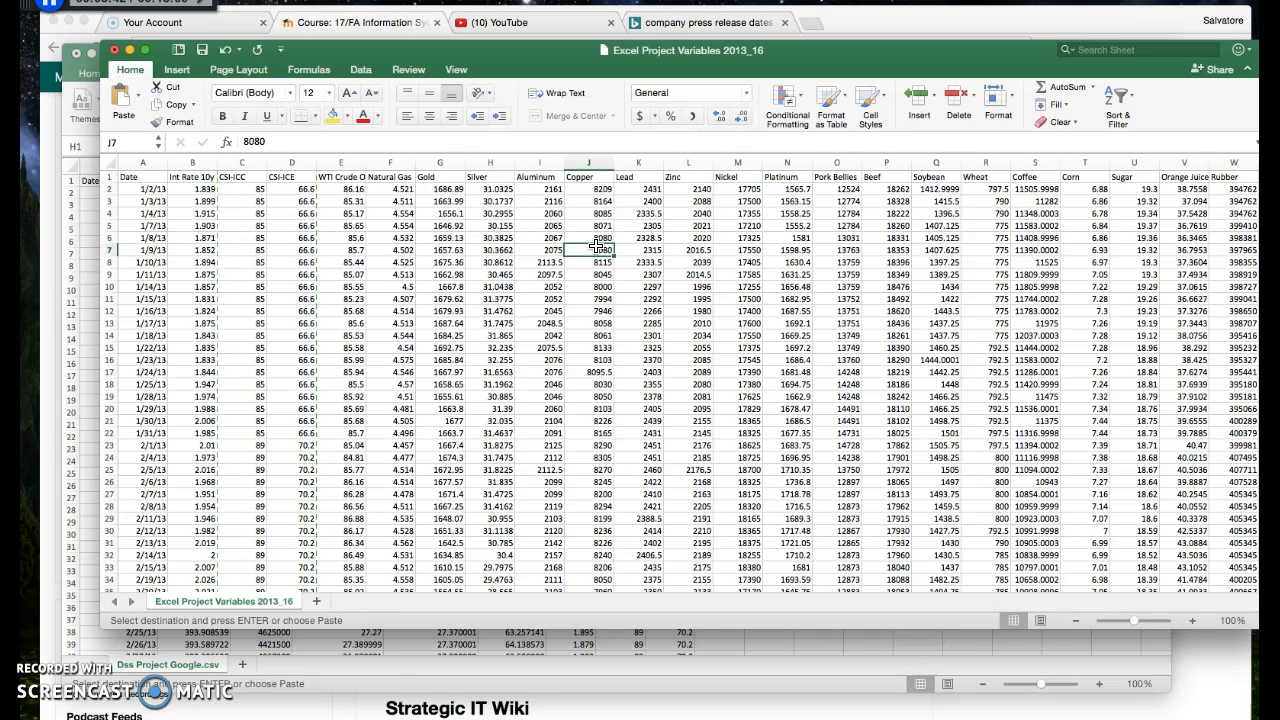
Copy the WTI Crude Oil column from the variables workbook into column J of the Dss Project Google sheet
{"action": "left_click", "coordinate": [334, 165]}
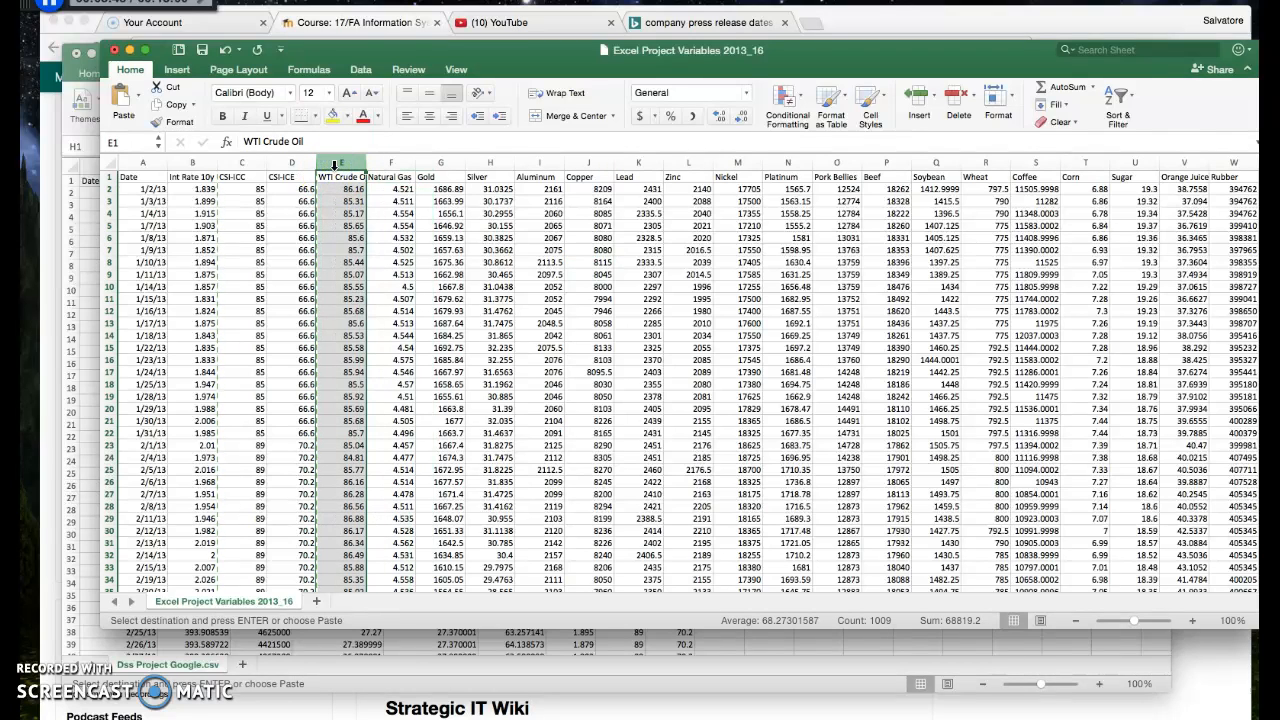
{"action": "right_click", "coordinate": [338, 166]}
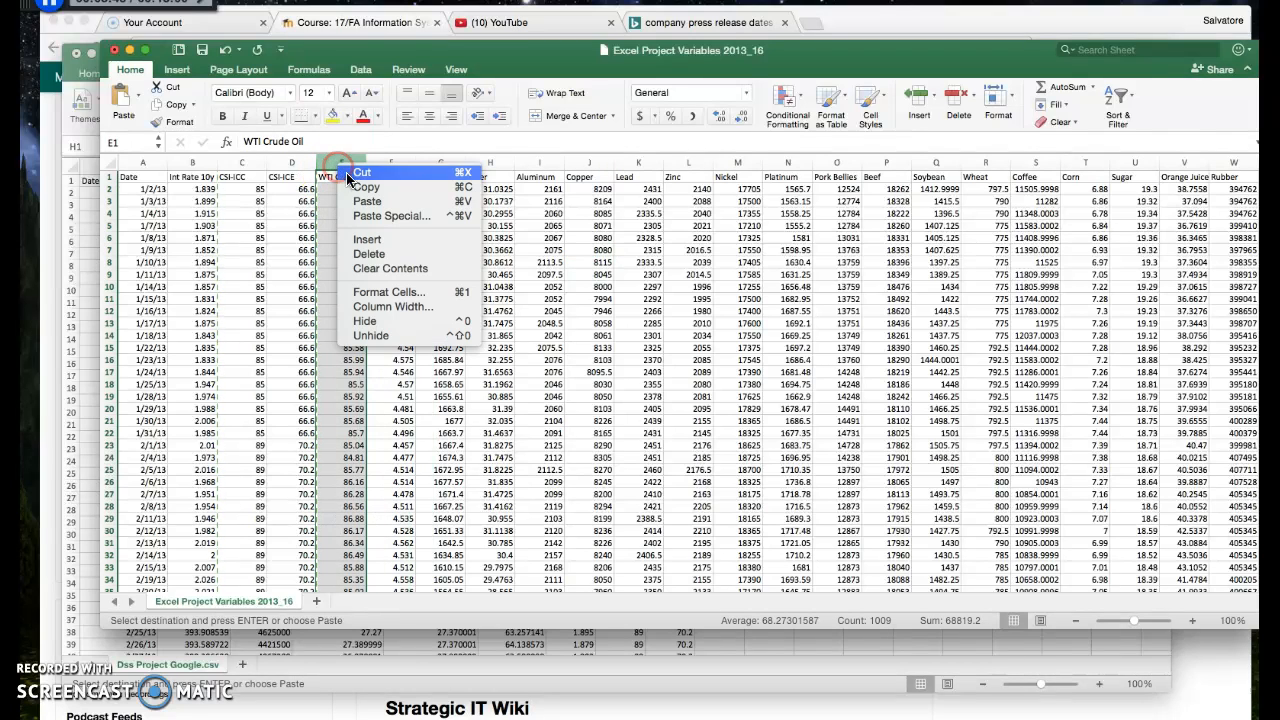
{"action": "left_click", "coordinate": [358, 186]}
{"action": "left_click", "coordinate": [86, 215]}
{"action": "left_click", "coordinate": [719, 181]}
{"action": "right_click", "coordinate": [720, 181]}
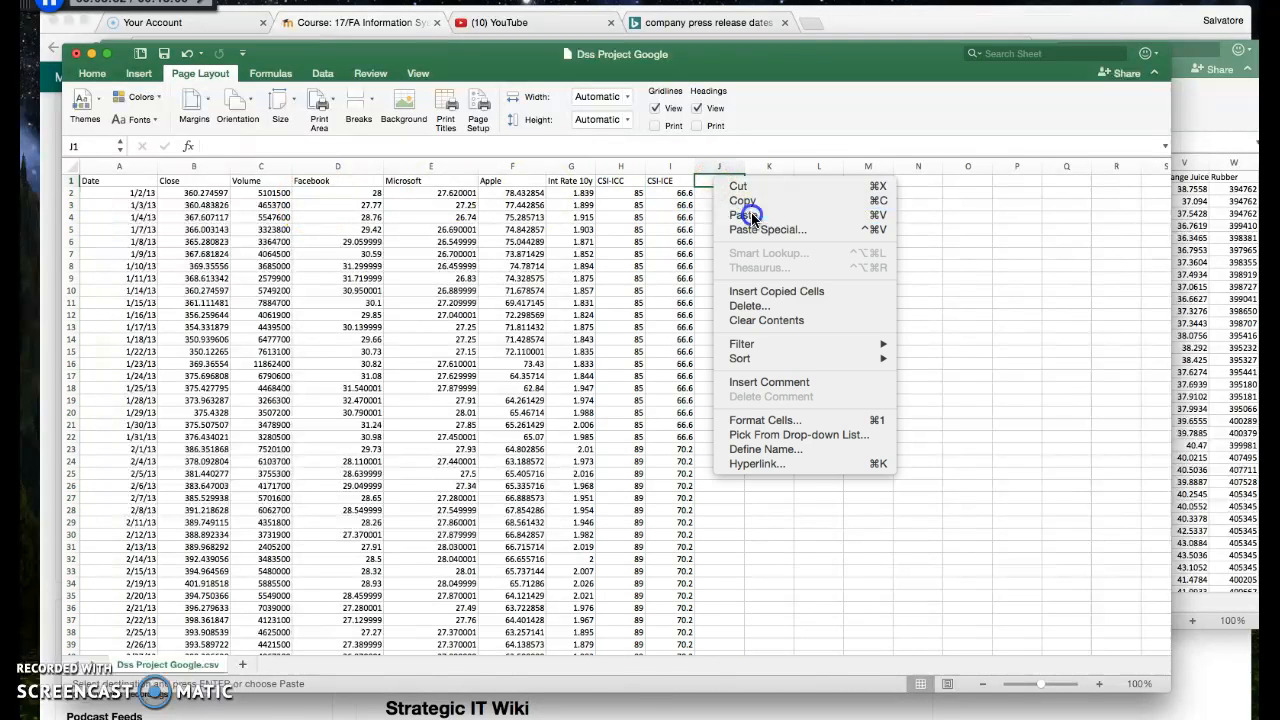
{"action": "left_click", "coordinate": [750, 216]}
{"action": "left_click", "coordinate": [752, 168]}
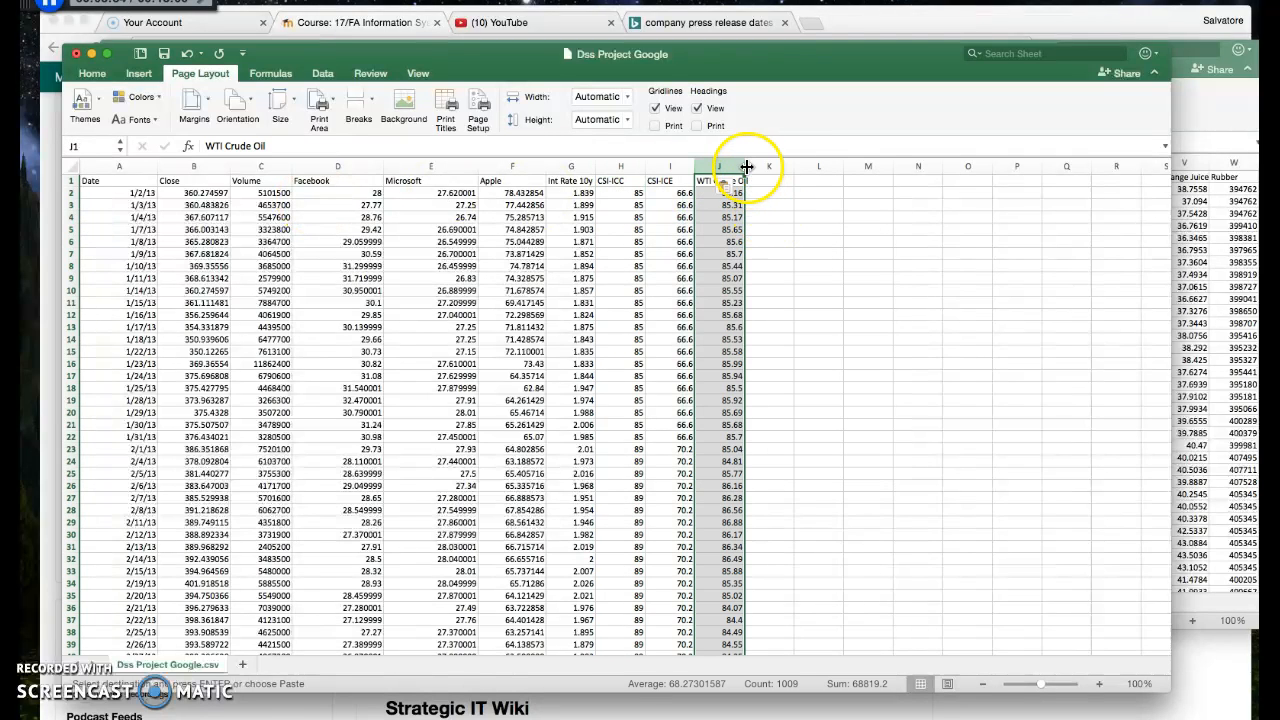
{"action": "left_click", "coordinate": [787, 196]}
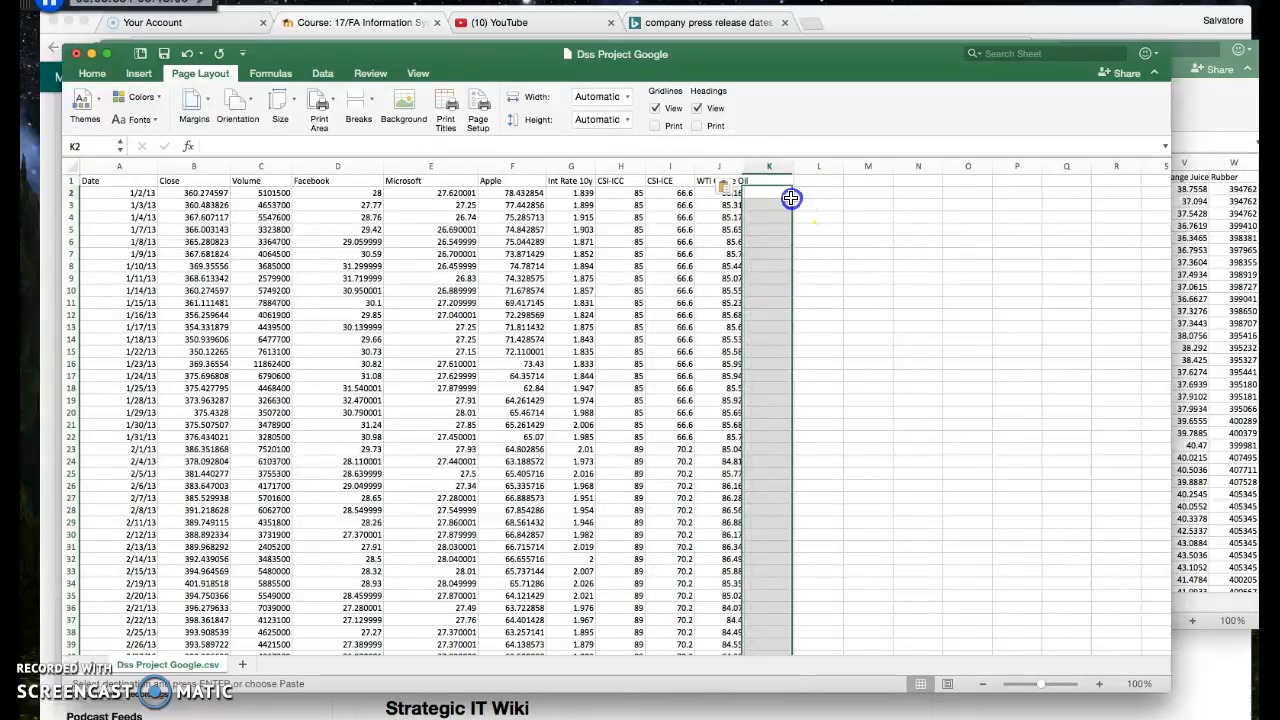
Copy the Gold column from the variables workbook into column K of the Dss Project Google sheet
{"action": "left_click", "coordinate": [1232, 120]}
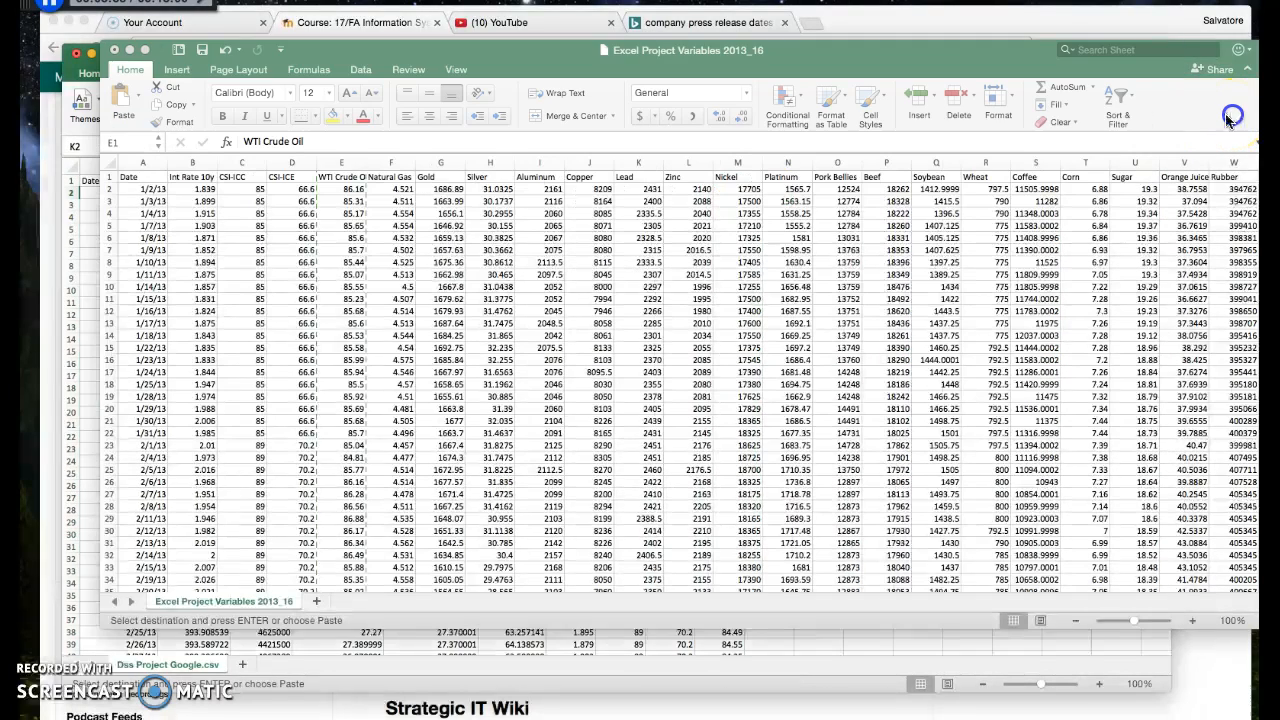
{"action": "left_click", "coordinate": [443, 165]}
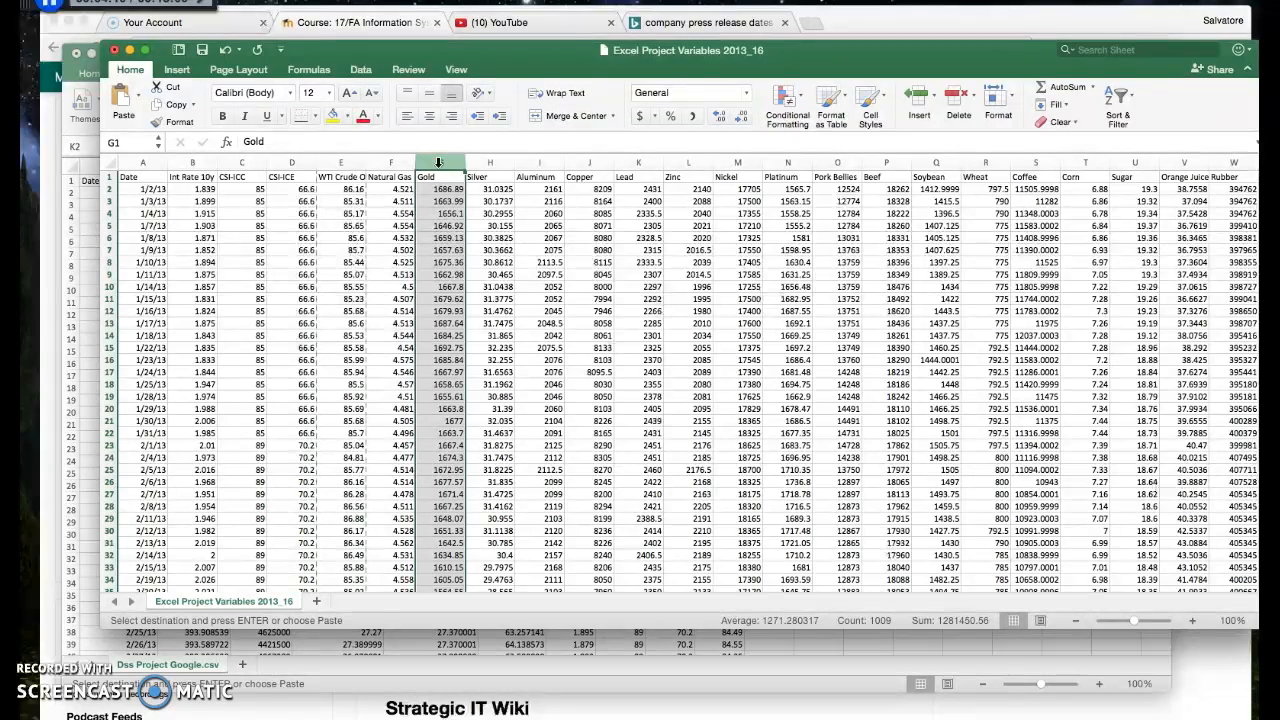
{"action": "right_click", "coordinate": [438, 162]}
{"action": "left_click", "coordinate": [457, 178]}
{"action": "left_click", "coordinate": [88, 194]}
{"action": "left_click", "coordinate": [769, 182]}
{"action": "right_click", "coordinate": [769, 183]}
{"action": "left_click", "coordinate": [805, 211]}
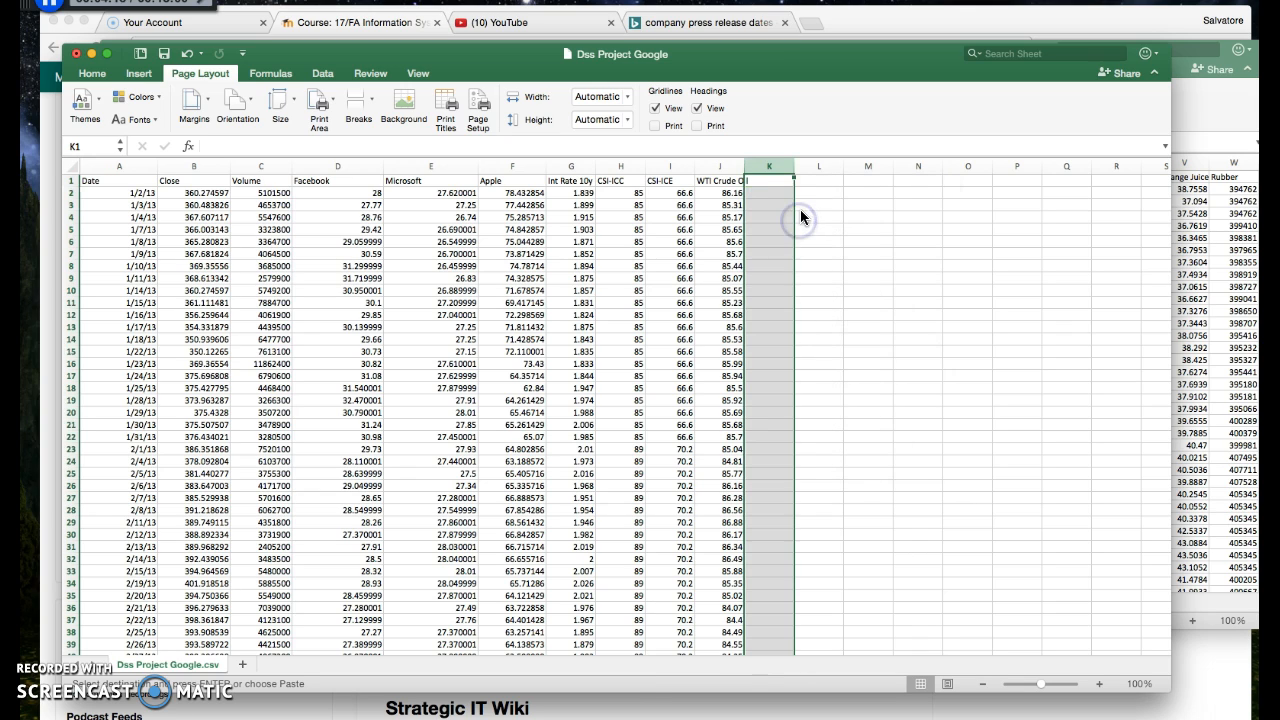
Copy the Coffee column from the variables workbook into column L of the Dss Project Google sheet and highlight columns J to L
{"action": "left_click", "coordinate": [1245, 60]}
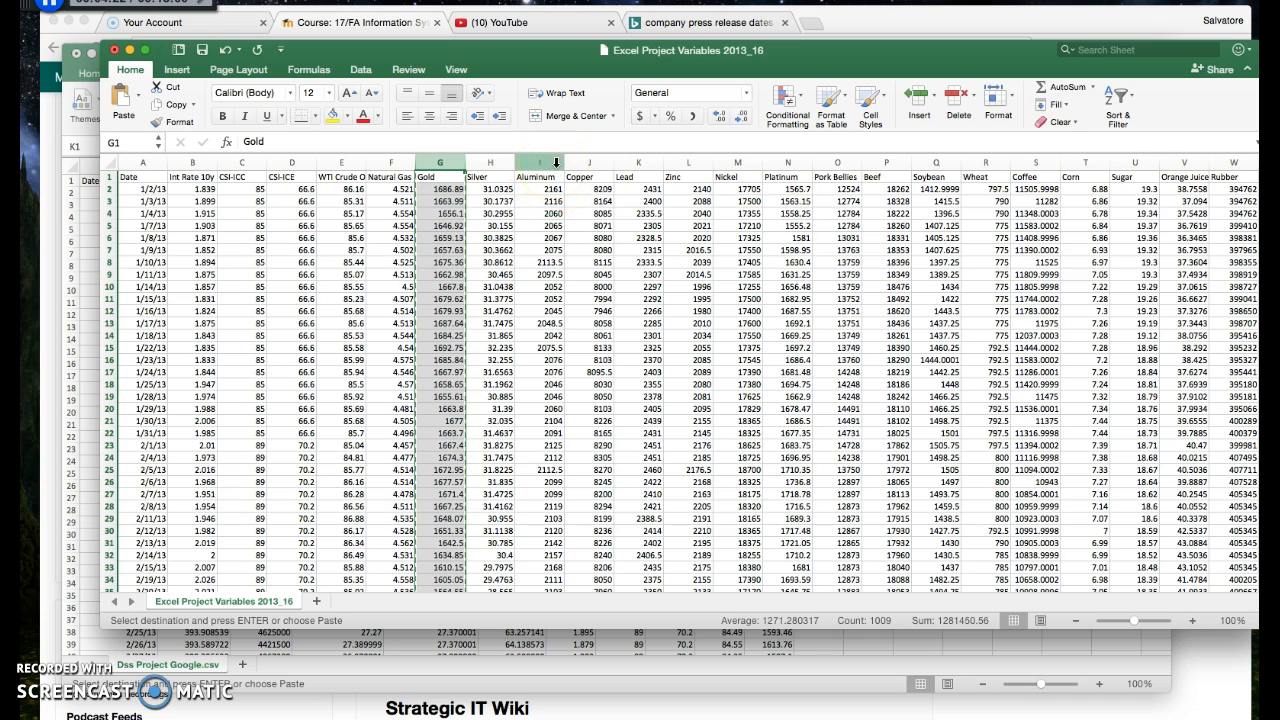
{"action": "scroll", "coordinate": [973, 162], "scroll_direction": "right", "scroll_amount": 1}
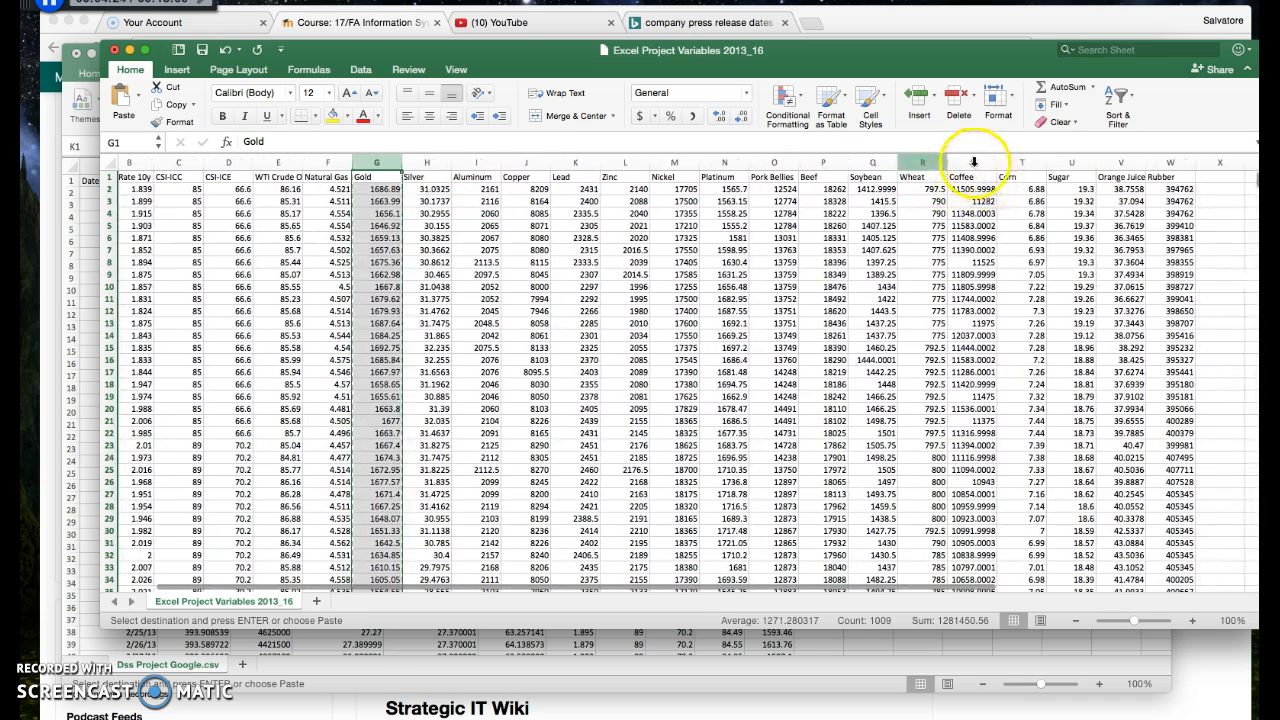
{"action": "left_click", "coordinate": [973, 162]}
{"action": "right_click", "coordinate": [973, 162]}
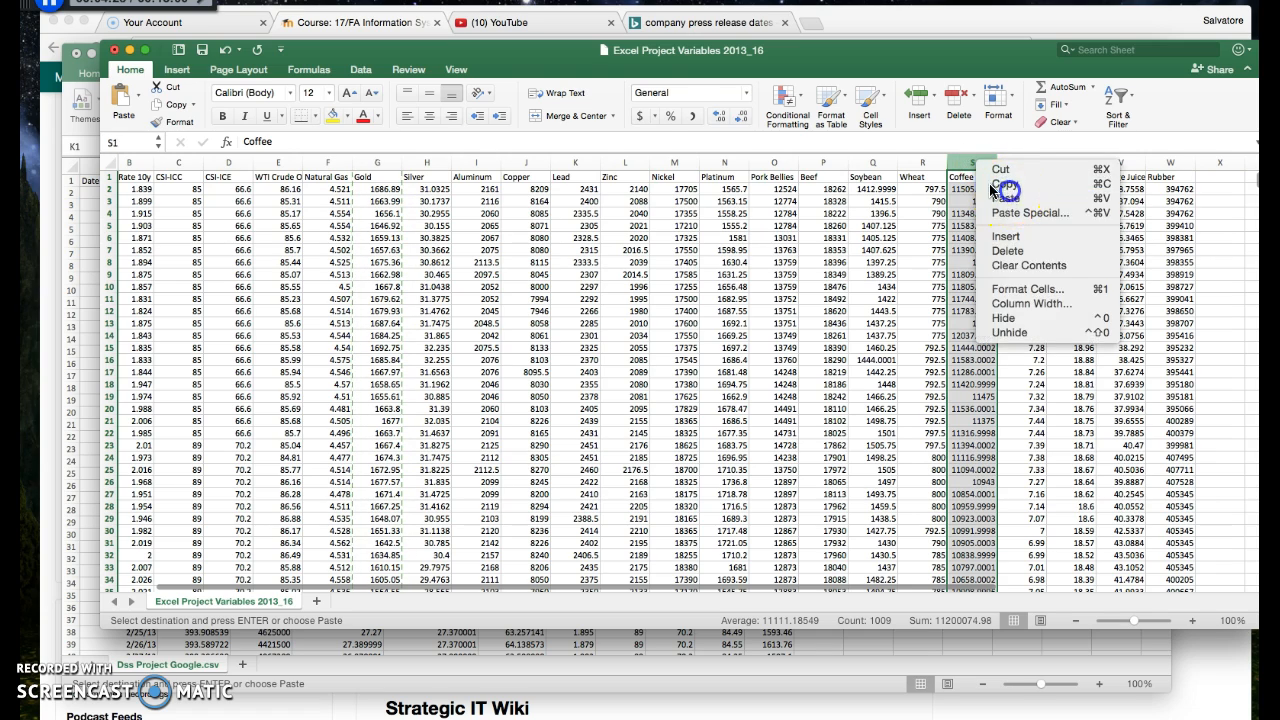
{"action": "left_click", "coordinate": [1005, 189]}
{"action": "left_click", "coordinate": [88, 150]}
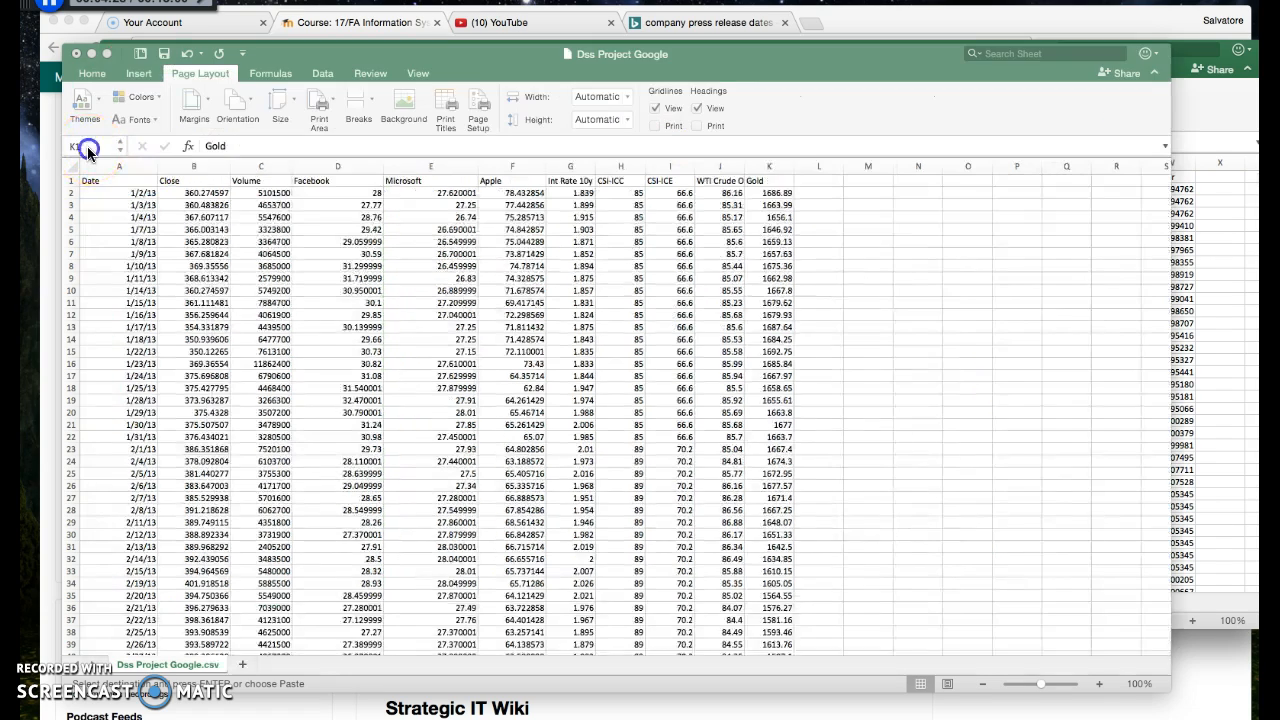
{"action": "left_click", "coordinate": [818, 182]}
{"action": "right_click", "coordinate": [818, 182]}
{"action": "left_click", "coordinate": [840, 217]}
{"action": "left_click_drag", "start_coordinate": [716, 167], "coordinate": [809, 167]}
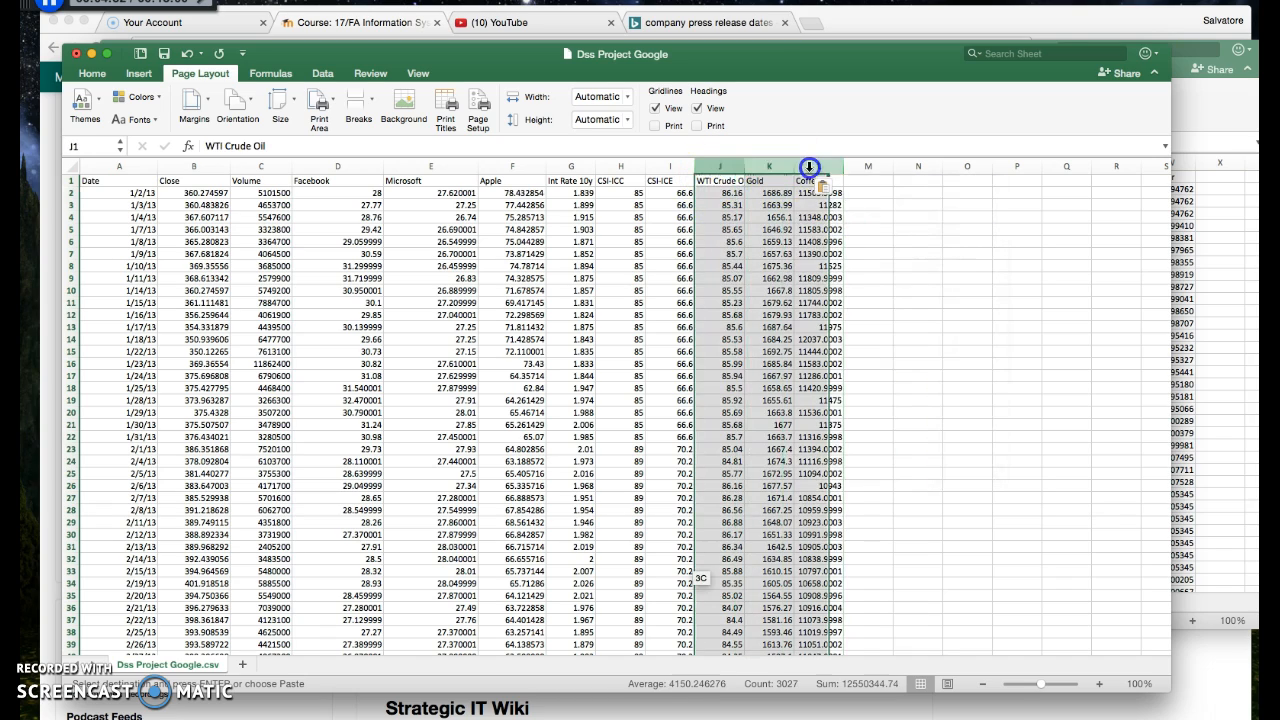
Copy the Copper column from the variables workbook into column M of the Dss Project Google sheet
{"action": "left_click", "coordinate": [1205, 125]}
{"action": "left_click", "coordinate": [876, 163]}
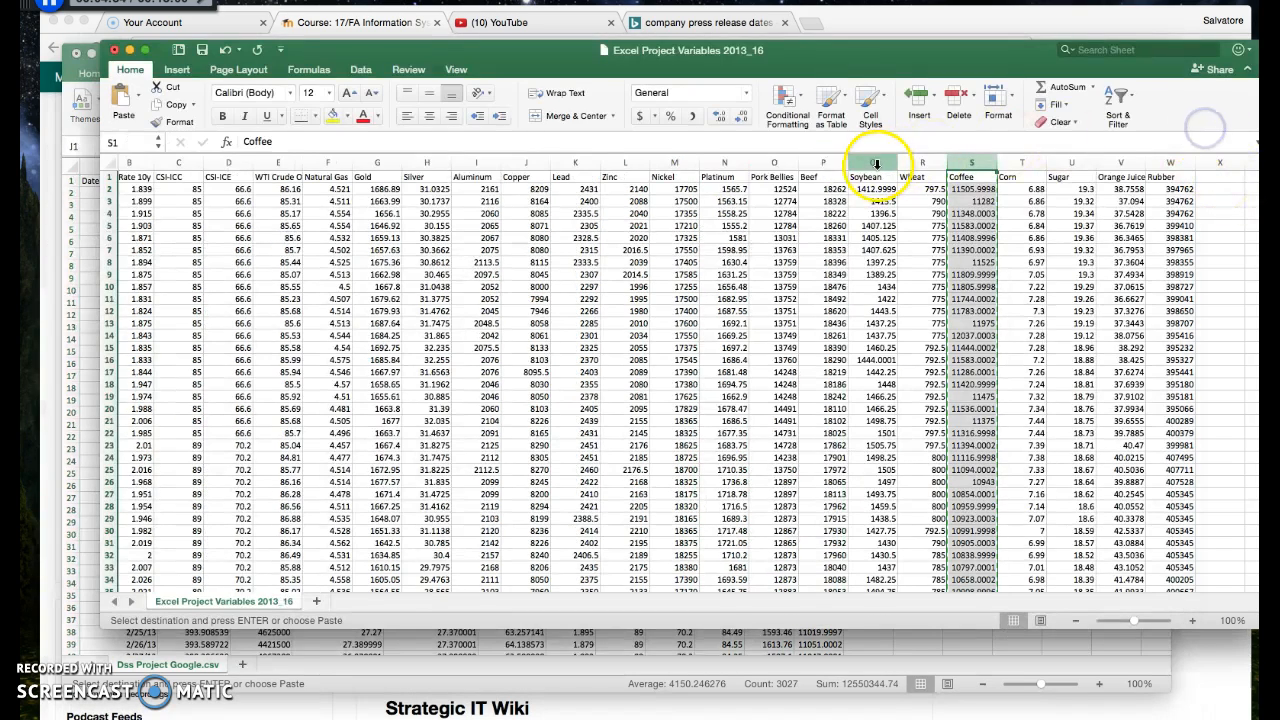
{"action": "left_click", "coordinate": [720, 163]}
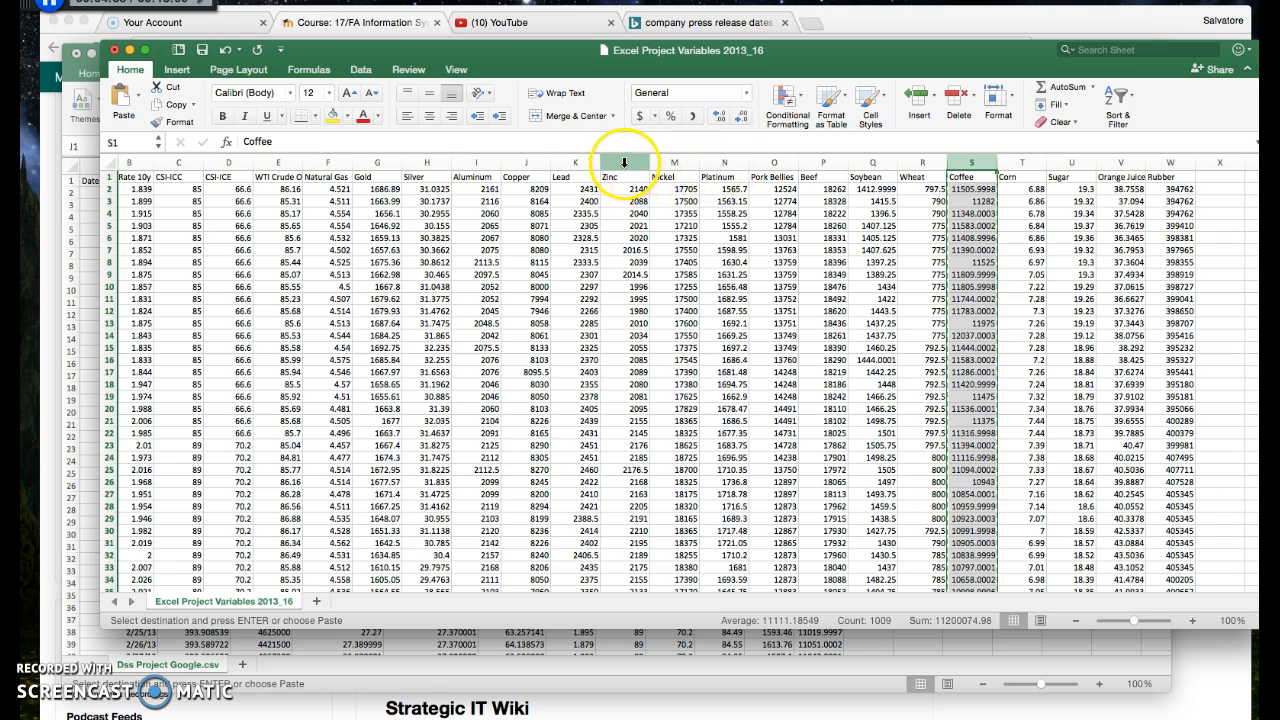
{"action": "right_click", "coordinate": [540, 163]}
{"action": "left_click", "coordinate": [565, 184]}
{"action": "left_click", "coordinate": [83, 240]}
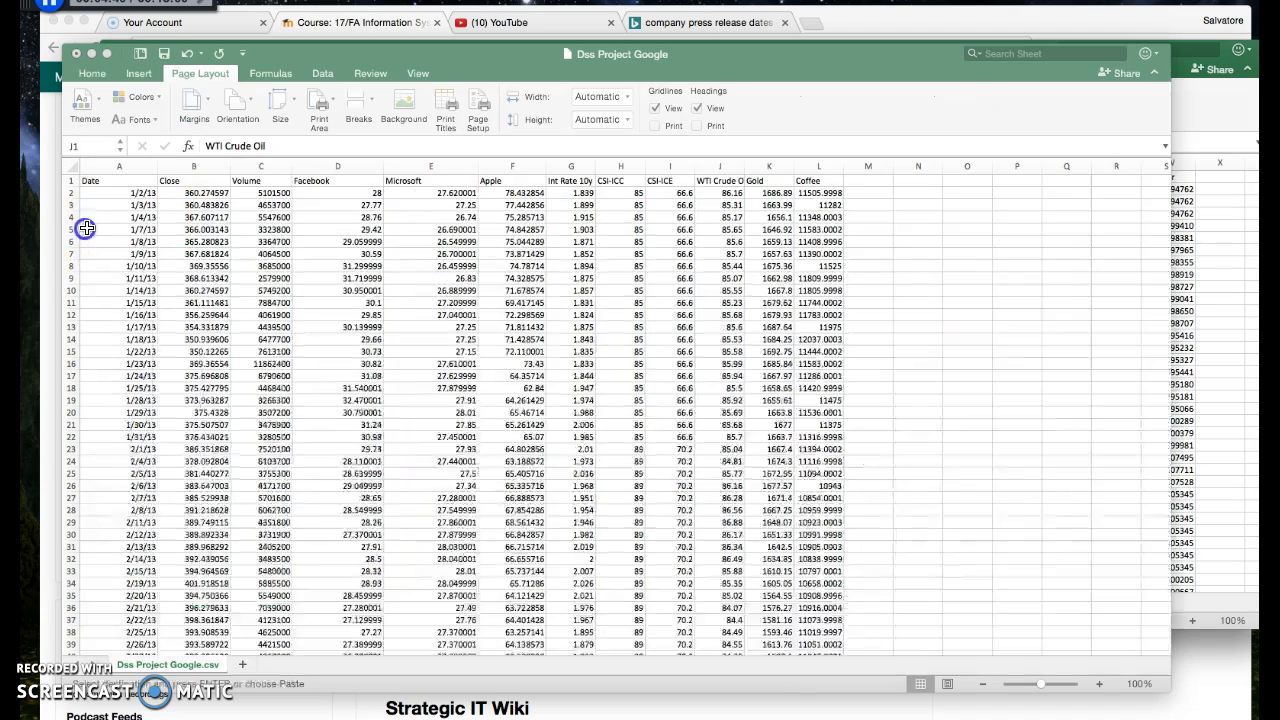
{"action": "left_click", "coordinate": [861, 180]}
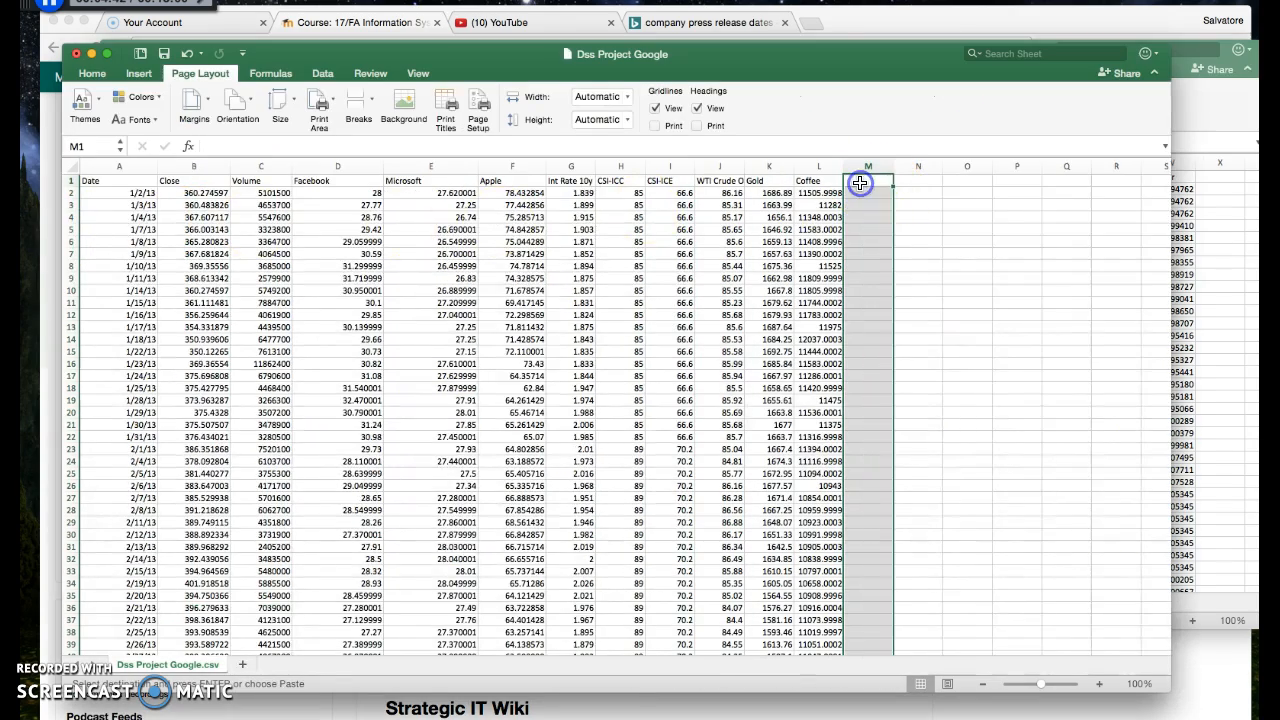
{"action": "right_click", "coordinate": [862, 181]}
{"action": "left_click", "coordinate": [886, 220]}
Copy the Zinc column from the variables workbook into column N of the Dss Project Google sheet
{"action": "left_click", "coordinate": [1200, 210]}
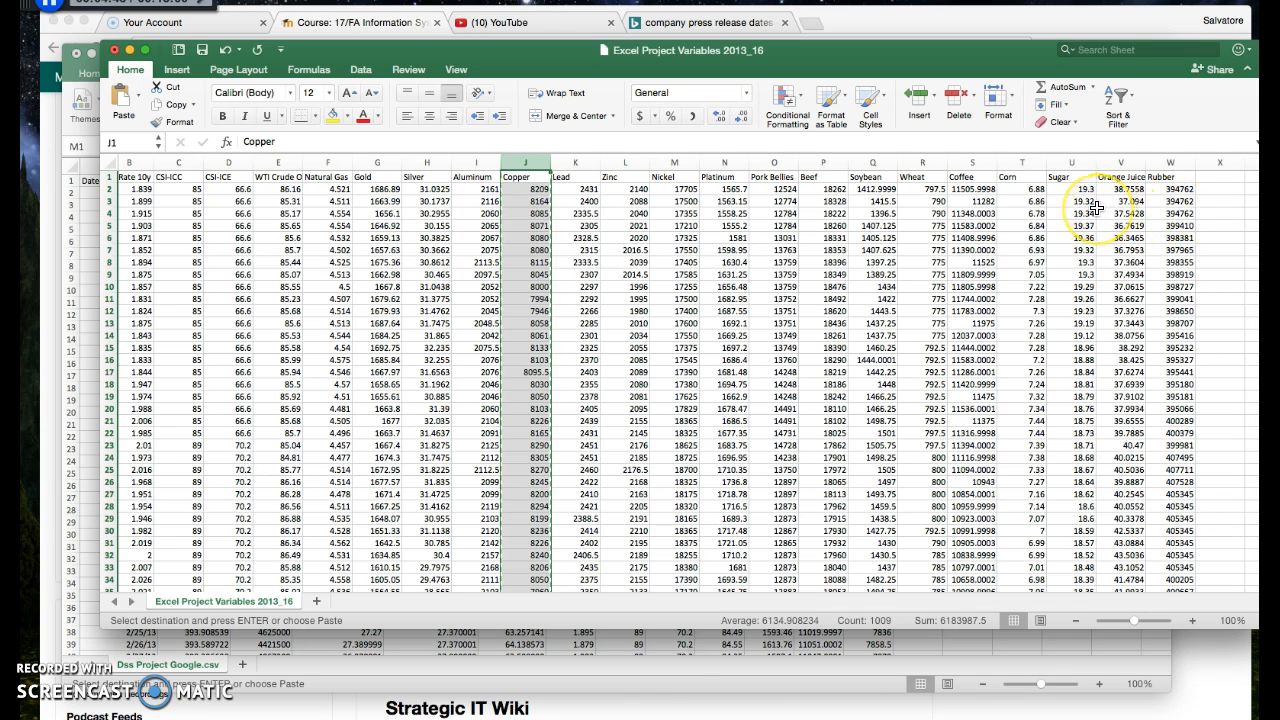
{"action": "right_click", "coordinate": [626, 165]}
{"action": "left_click", "coordinate": [651, 187]}
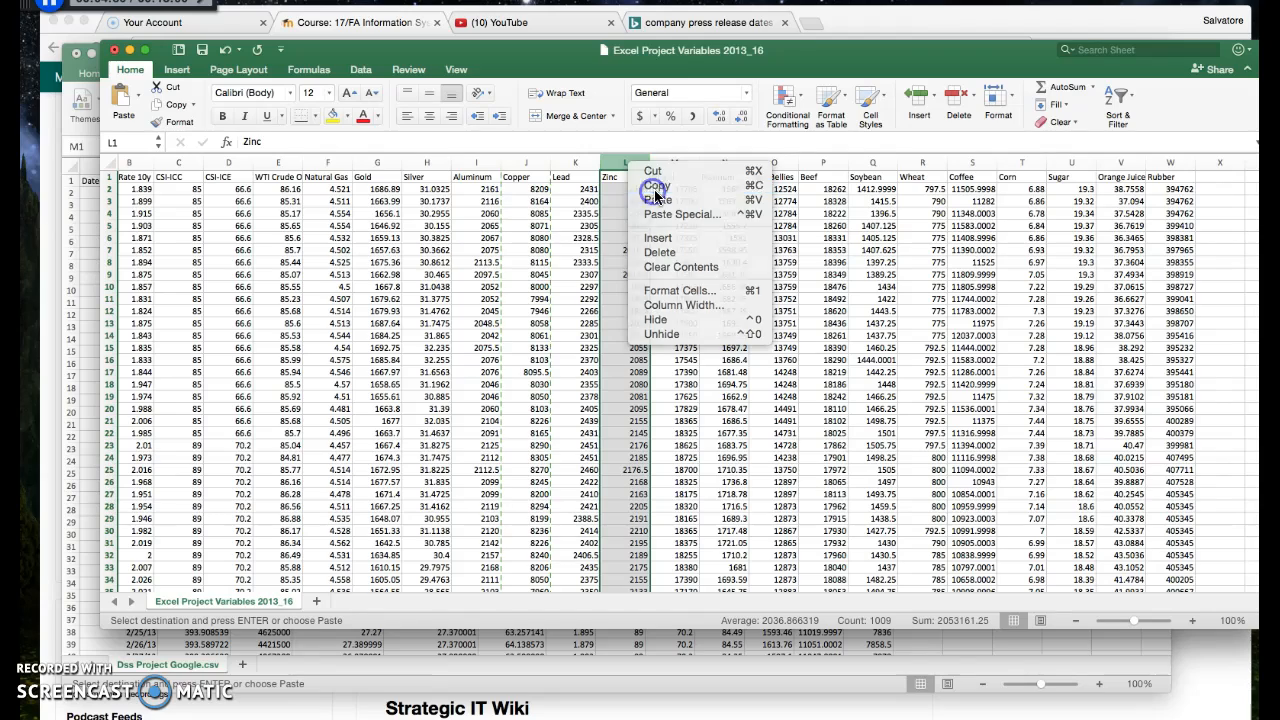
{"action": "left_click", "coordinate": [92, 206]}
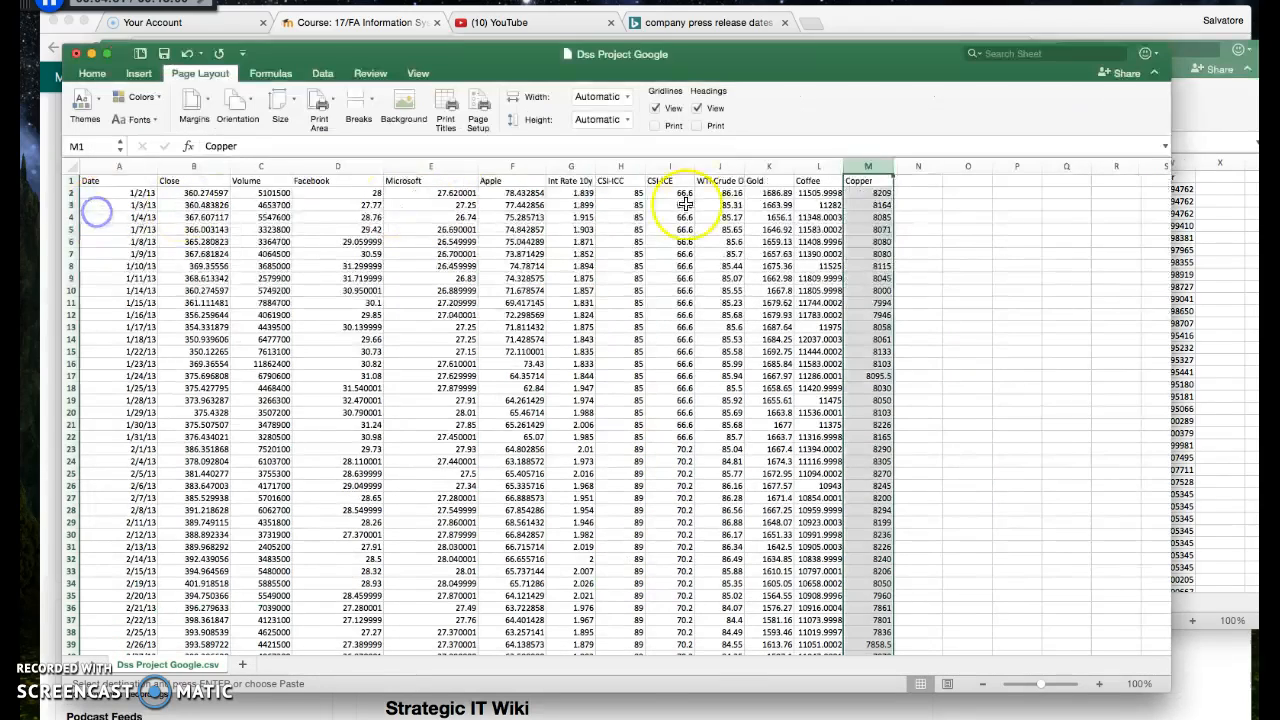
{"action": "left_click", "coordinate": [926, 180]}
{"action": "right_click", "coordinate": [926, 180]}
{"action": "left_click", "coordinate": [935, 216]}
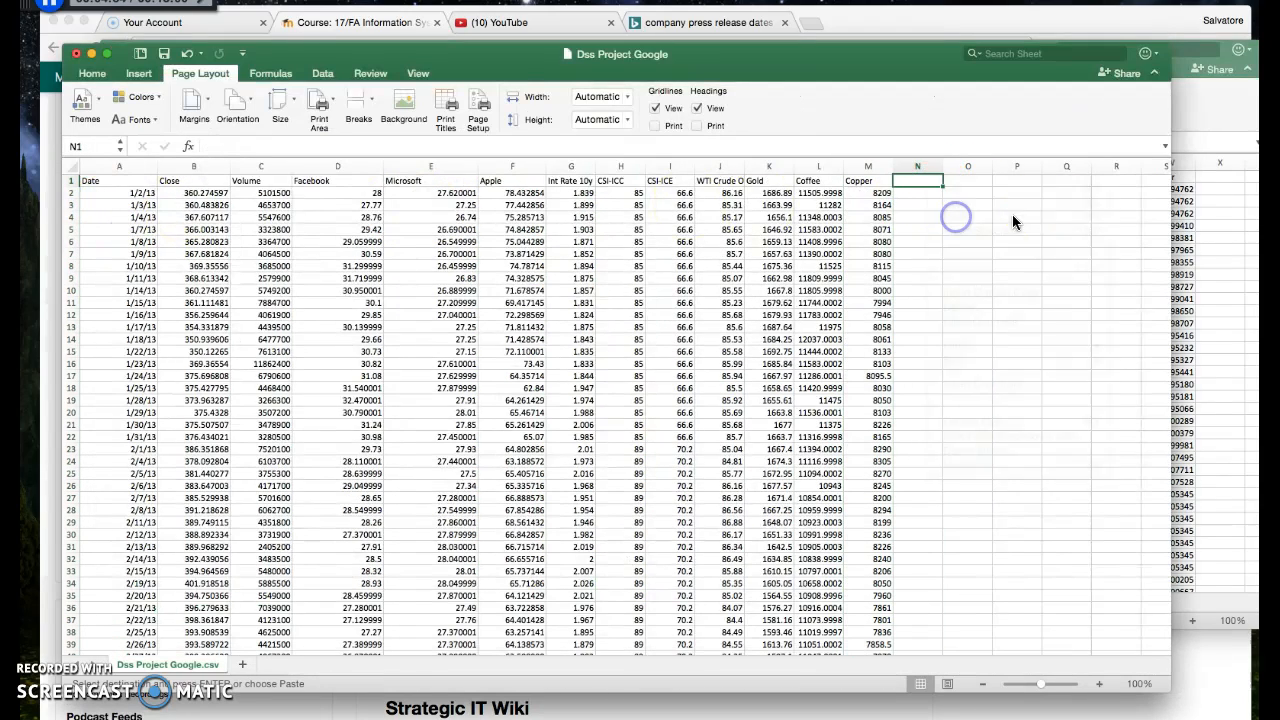
In the variables workbook, review the WTI Crude Oil, Gold, Coffee, Corn and Sugar columns as commodity choices
{"action": "left_click", "coordinate": [1215, 225]}
{"action": "left_click", "coordinate": [625, 162]}
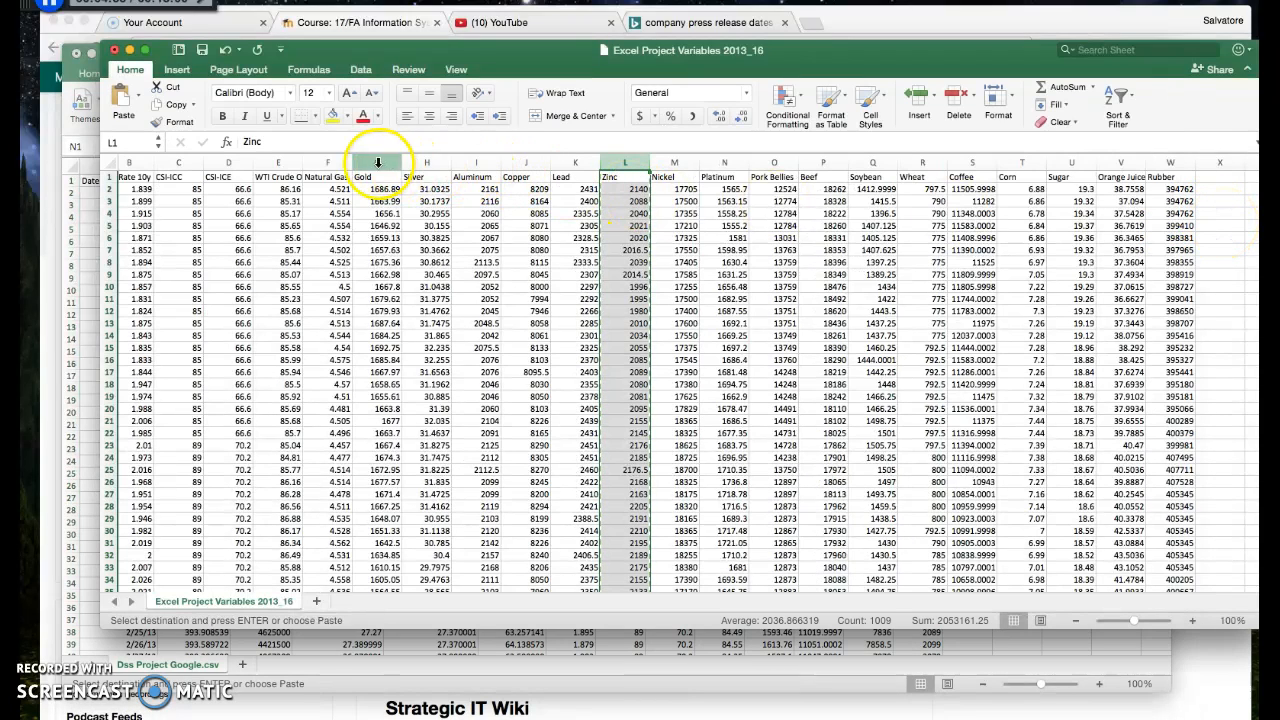
{"action": "left_click", "coordinate": [283, 163]}
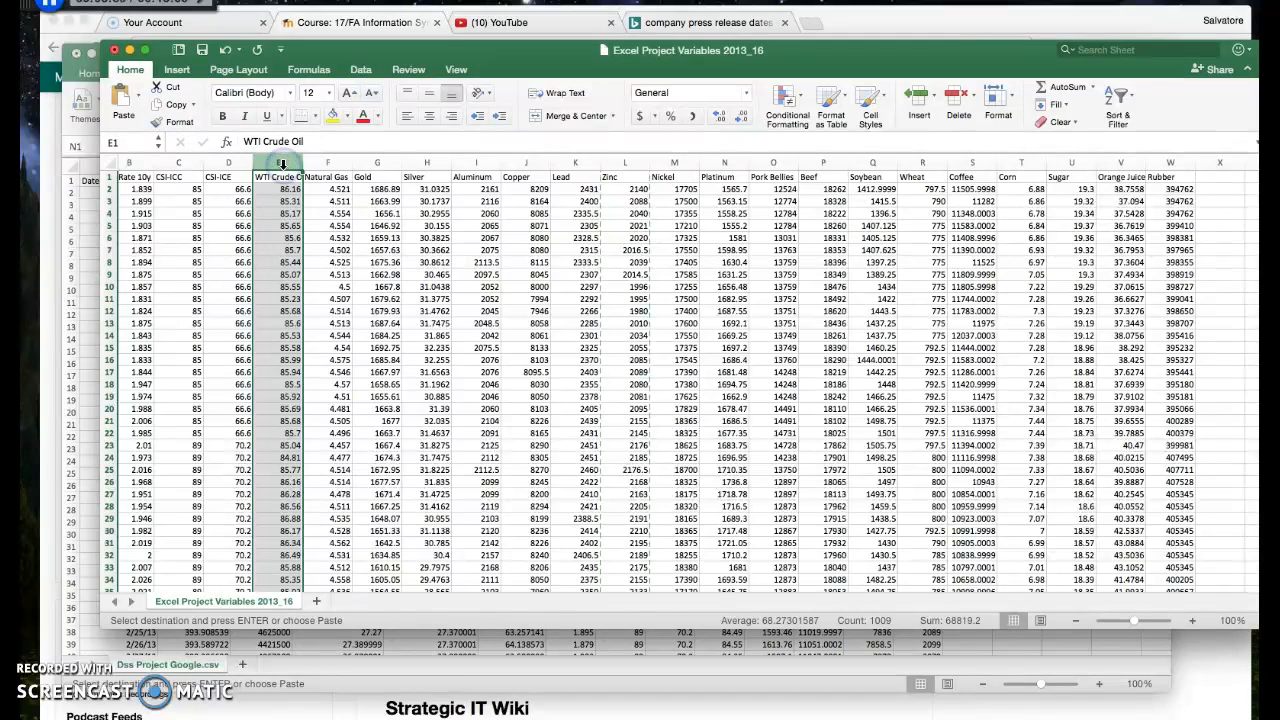
{"action": "left_click", "coordinate": [1171, 161]}
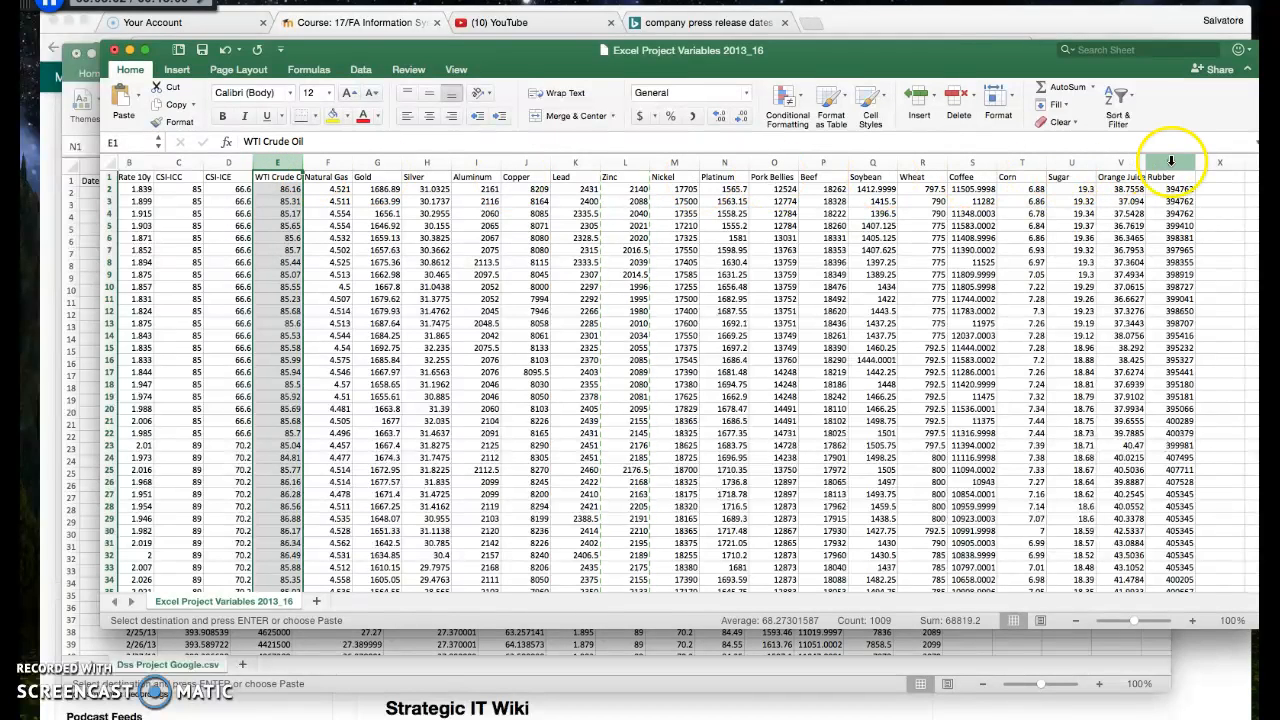
{"action": "left_click", "coordinate": [286, 163]}
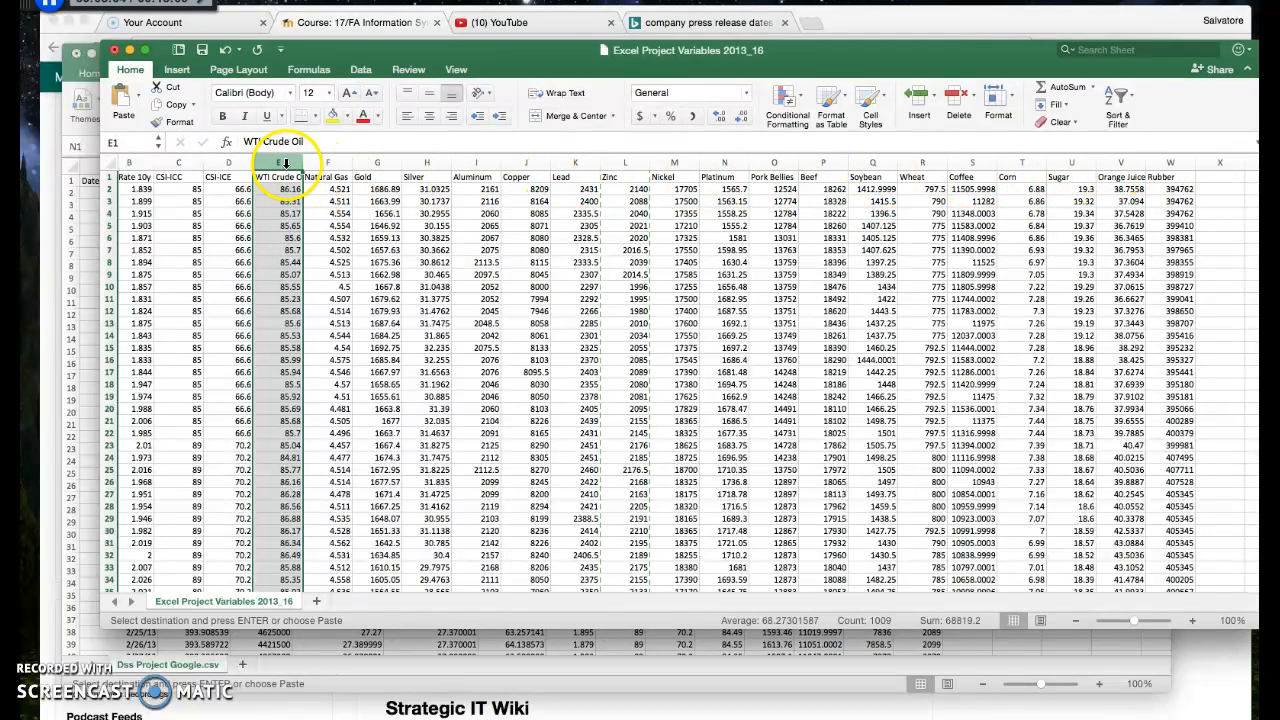
{"action": "left_click", "coordinate": [385, 163]}
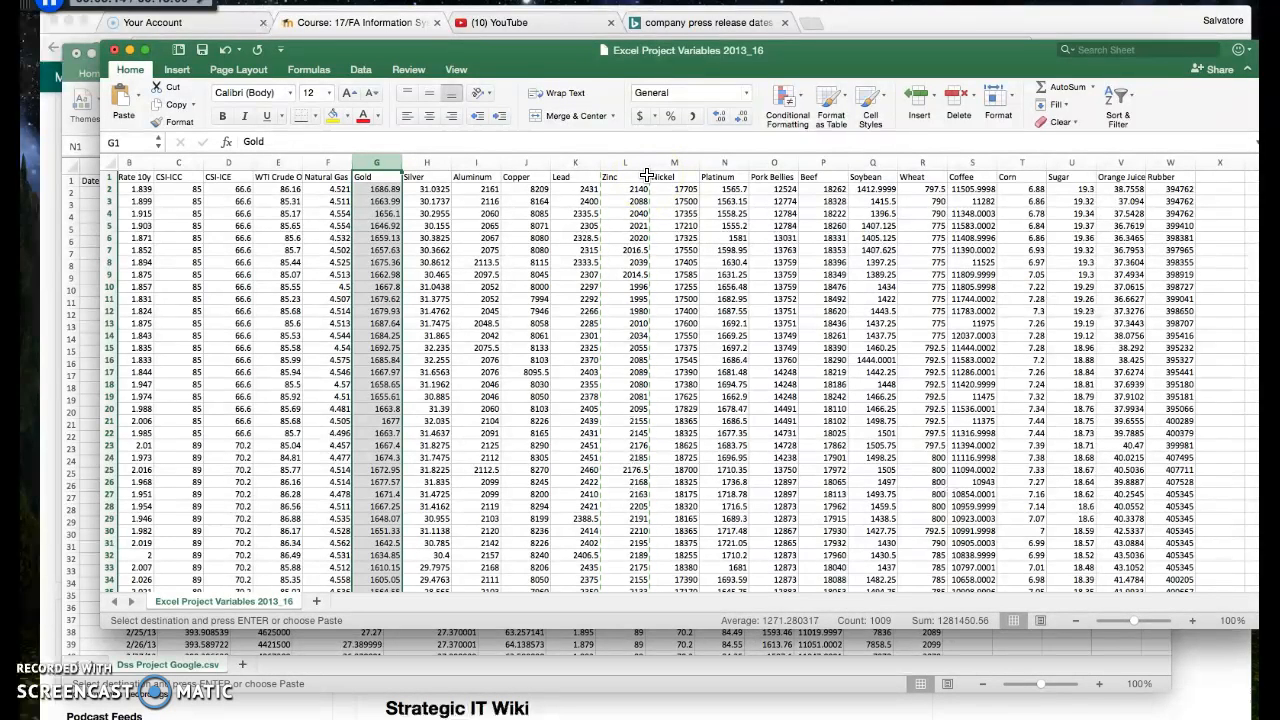
{"action": "left_click", "coordinate": [971, 165]}
{"action": "left_click", "coordinate": [1020, 165]}
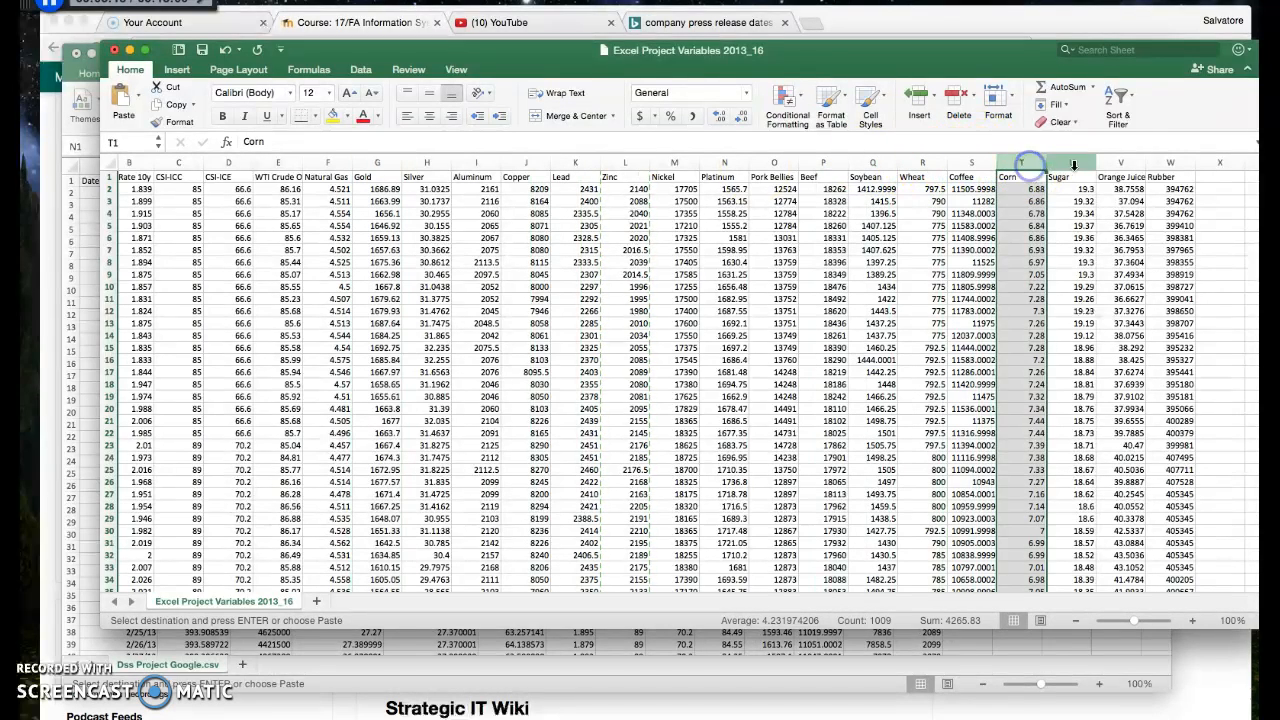
{"action": "left_click", "coordinate": [1074, 165]}
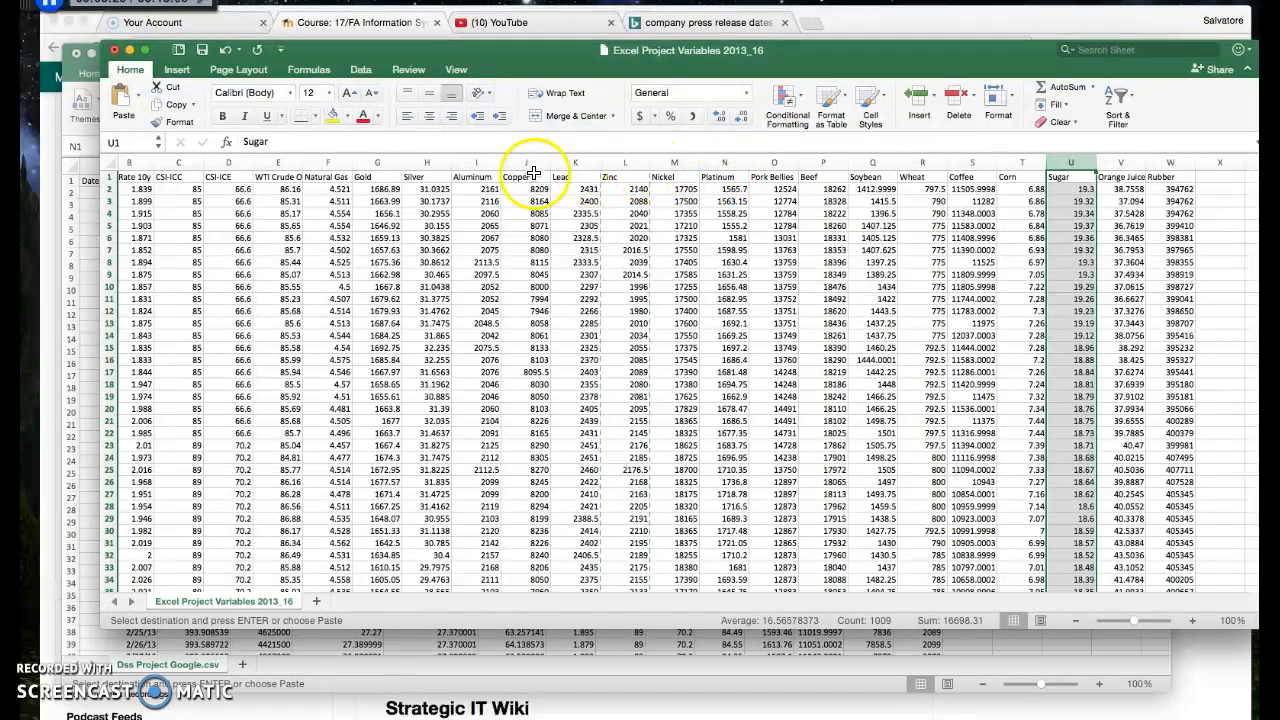
Examine the commodity groups in the variables workbook: crude oil and natural gas, Aluminum through Platinum, and Pork Bellies with Beef
{"action": "left_click", "coordinate": [276, 165]}
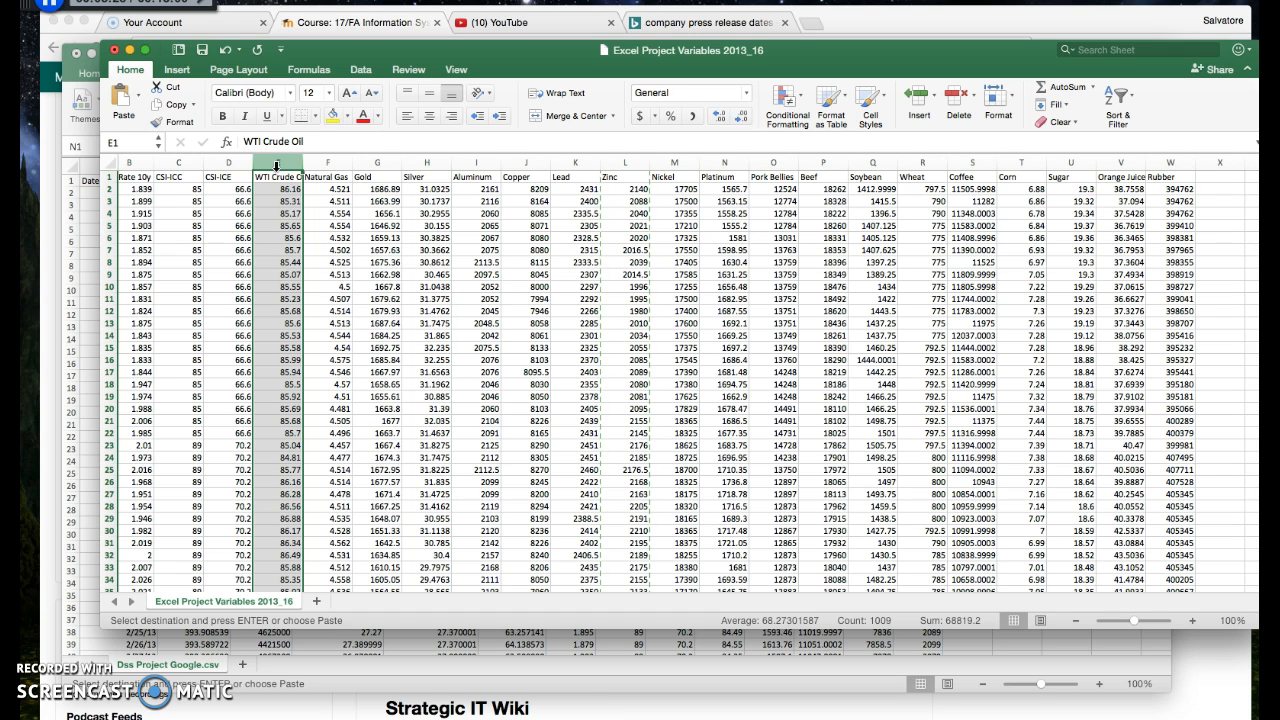
{"action": "left_click", "coordinate": [328, 165]}
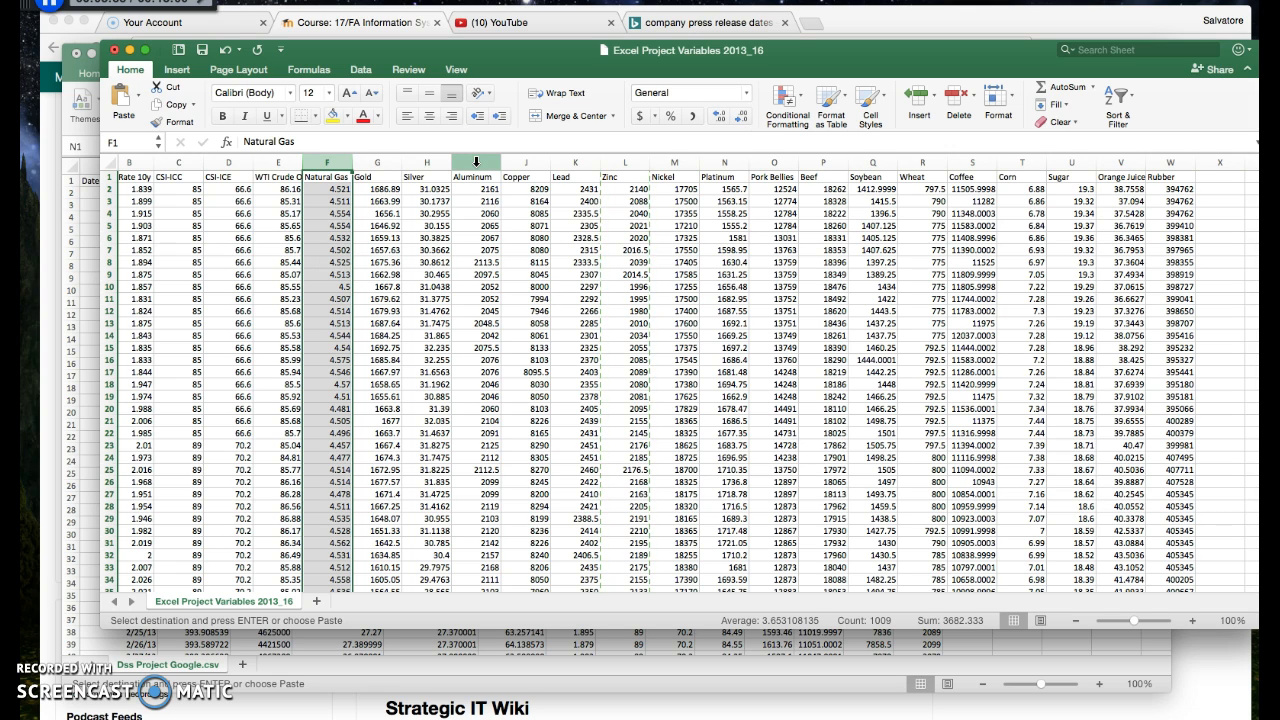
{"action": "left_click_drag", "start_coordinate": [476, 162], "coordinate": [576, 162]}
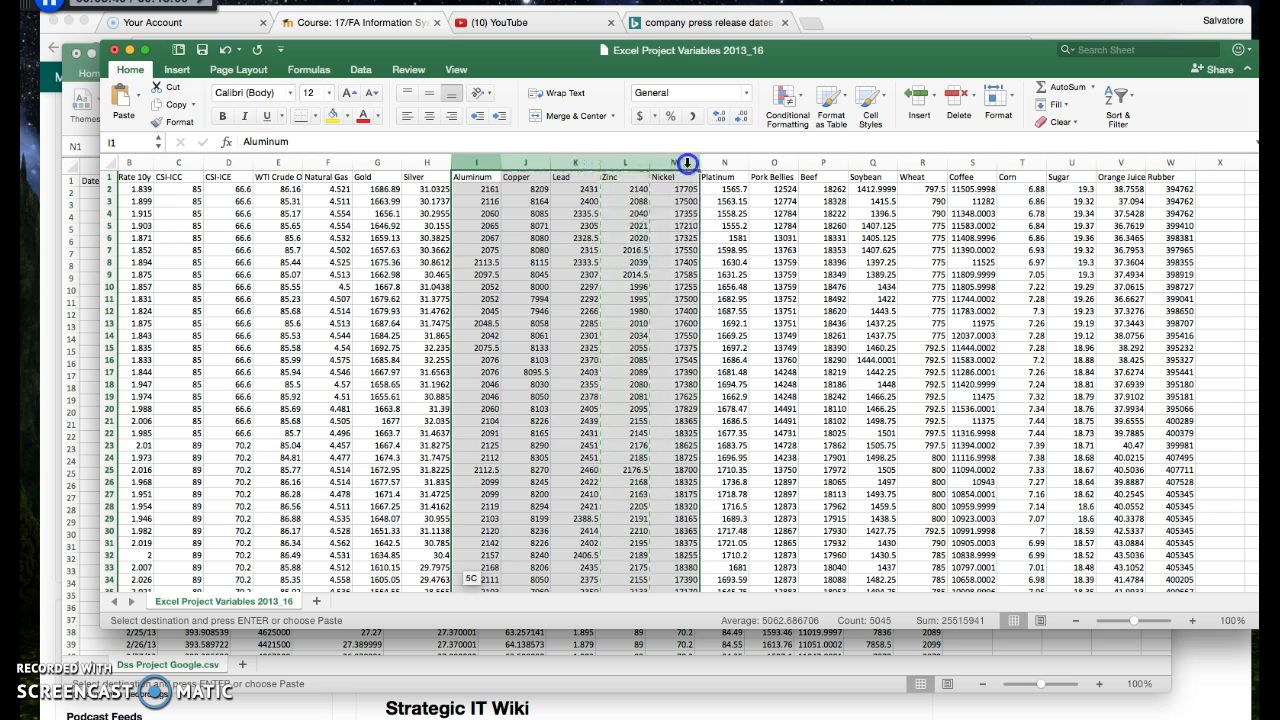
{"action": "left_click_drag", "start_coordinate": [687, 162], "coordinate": [722, 162]}
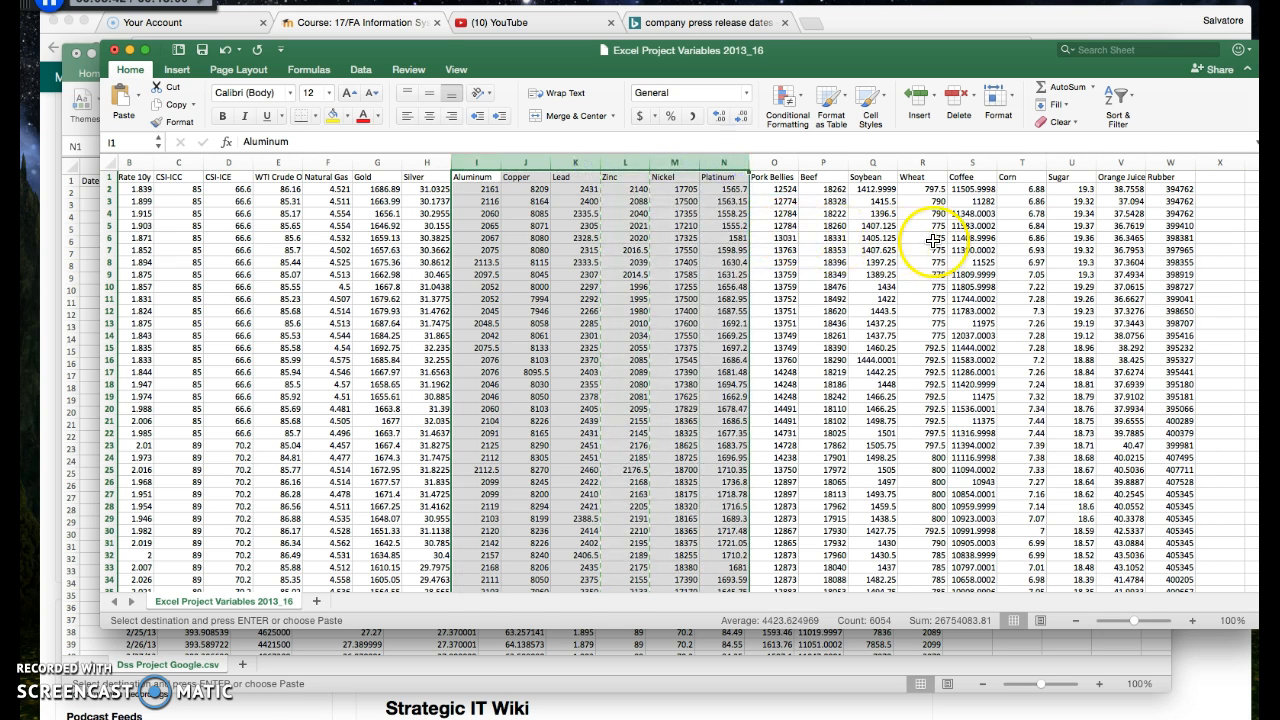
{"action": "left_click", "coordinate": [932, 240]}
{"action": "left_click_drag", "start_coordinate": [765, 157], "coordinate": [842, 162]}
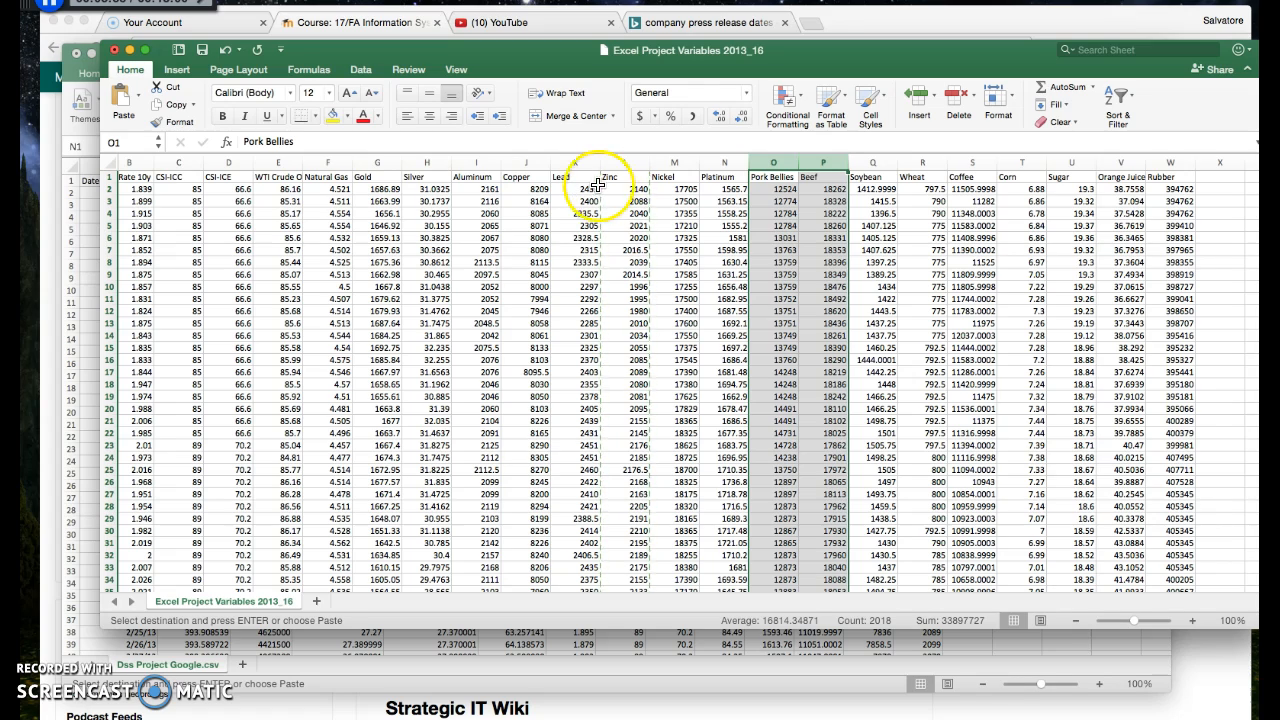
Check columns A to N of the Dss Project Google sheet for complete data down to row 1009
{"action": "left_click", "coordinate": [85, 230]}
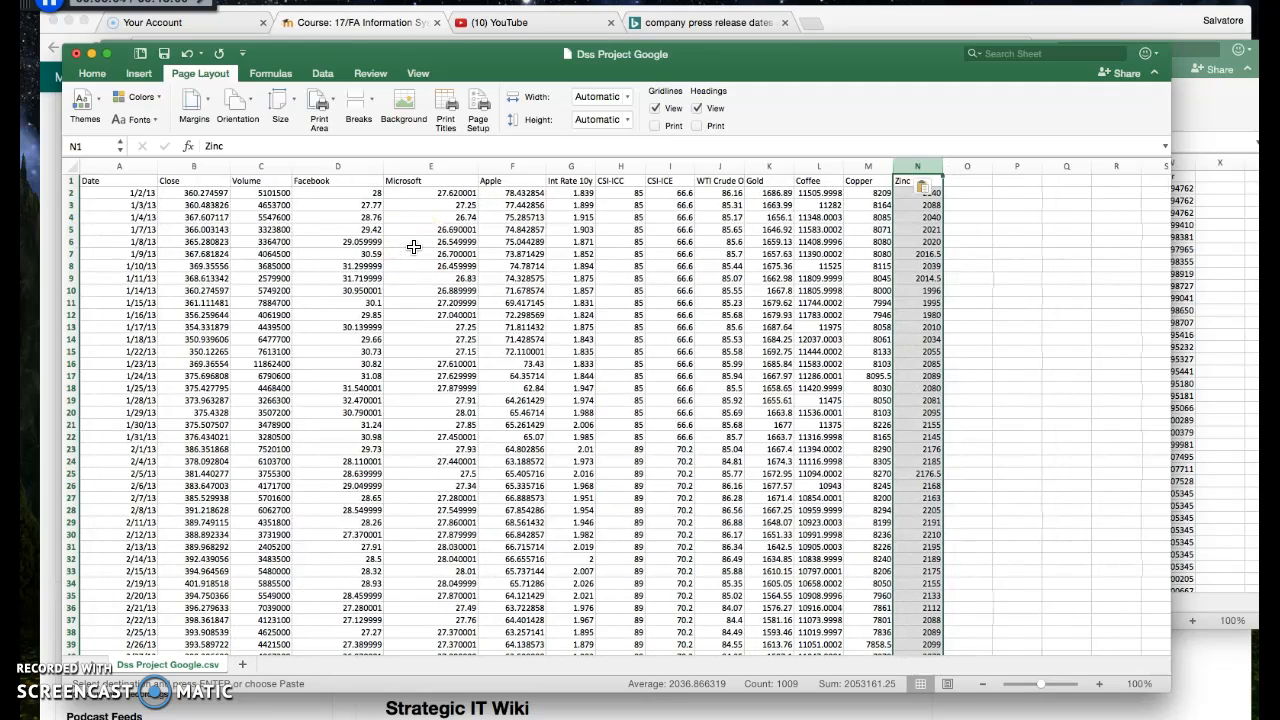
{"action": "left_click_drag", "start_coordinate": [118, 166], "coordinate": [923, 171]}
{"action": "left_click", "coordinate": [988, 207]}
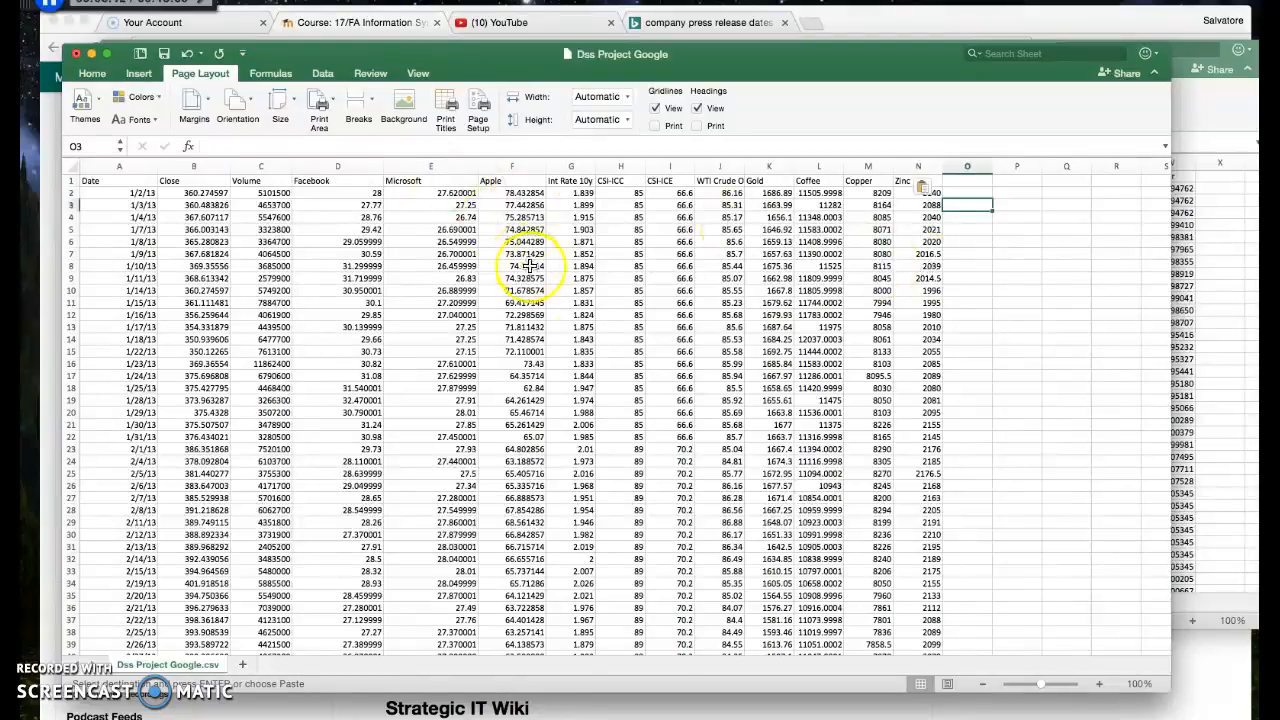
{"action": "scroll", "coordinate": [530, 286], "scroll_direction": "down", "scroll_amount": 20}
{"action": "scroll", "coordinate": [540, 298], "scroll_direction": "down", "scroll_amount": 20}
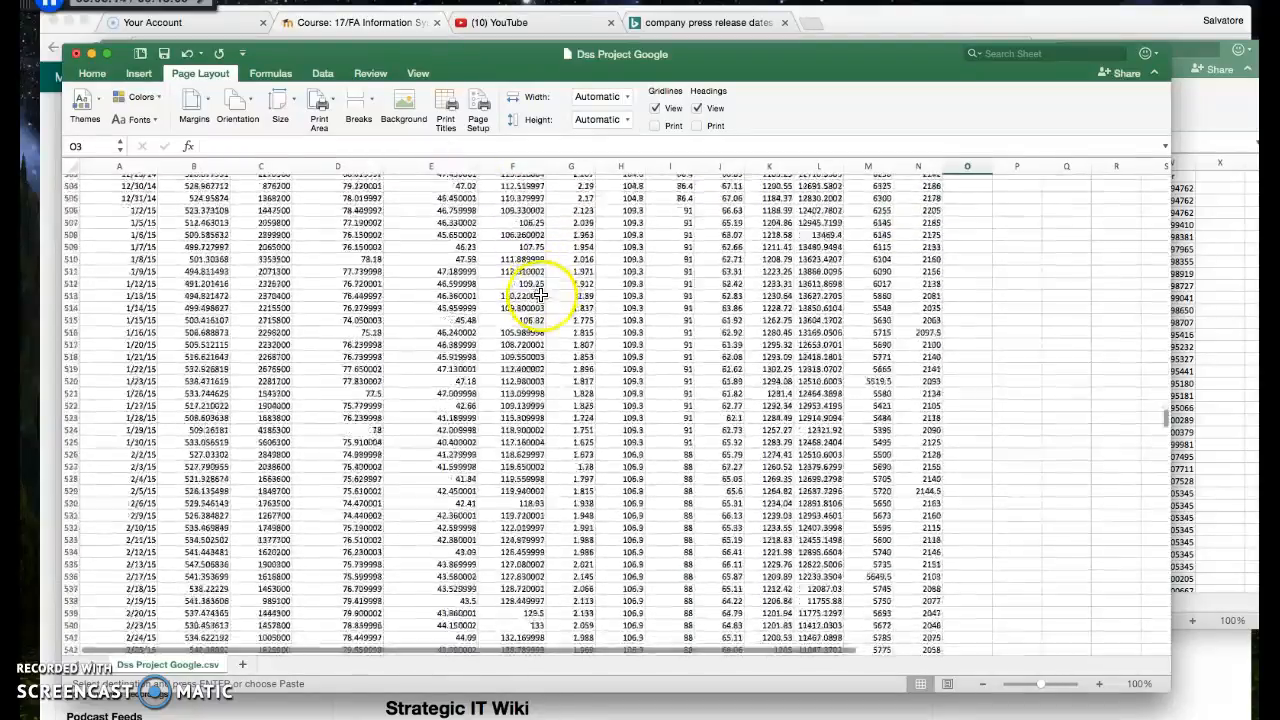
{"action": "scroll", "coordinate": [541, 300], "scroll_direction": "down", "scroll_amount": 20}
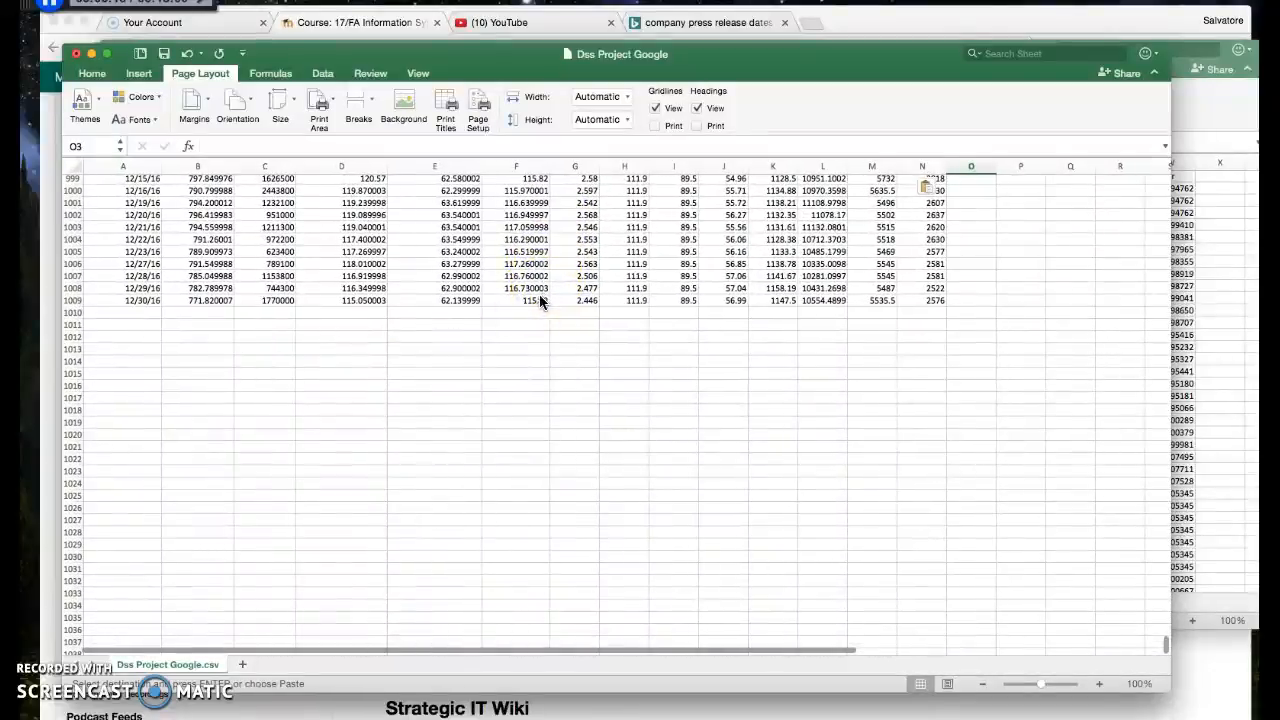
{"action": "left_click", "coordinate": [68, 301]}
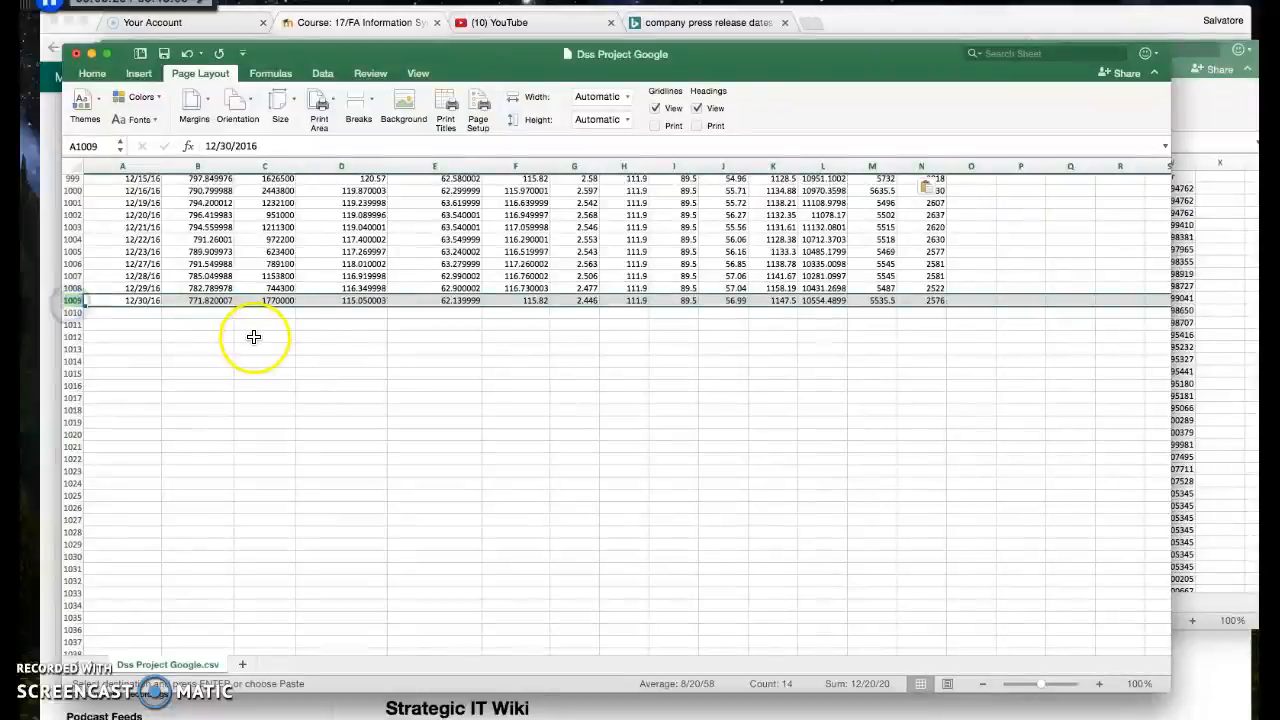
Save the Dss Project Google workbook with the added commodity columns
{"action": "scroll", "coordinate": [254, 337], "scroll_direction": "up", "scroll_amount": 20}
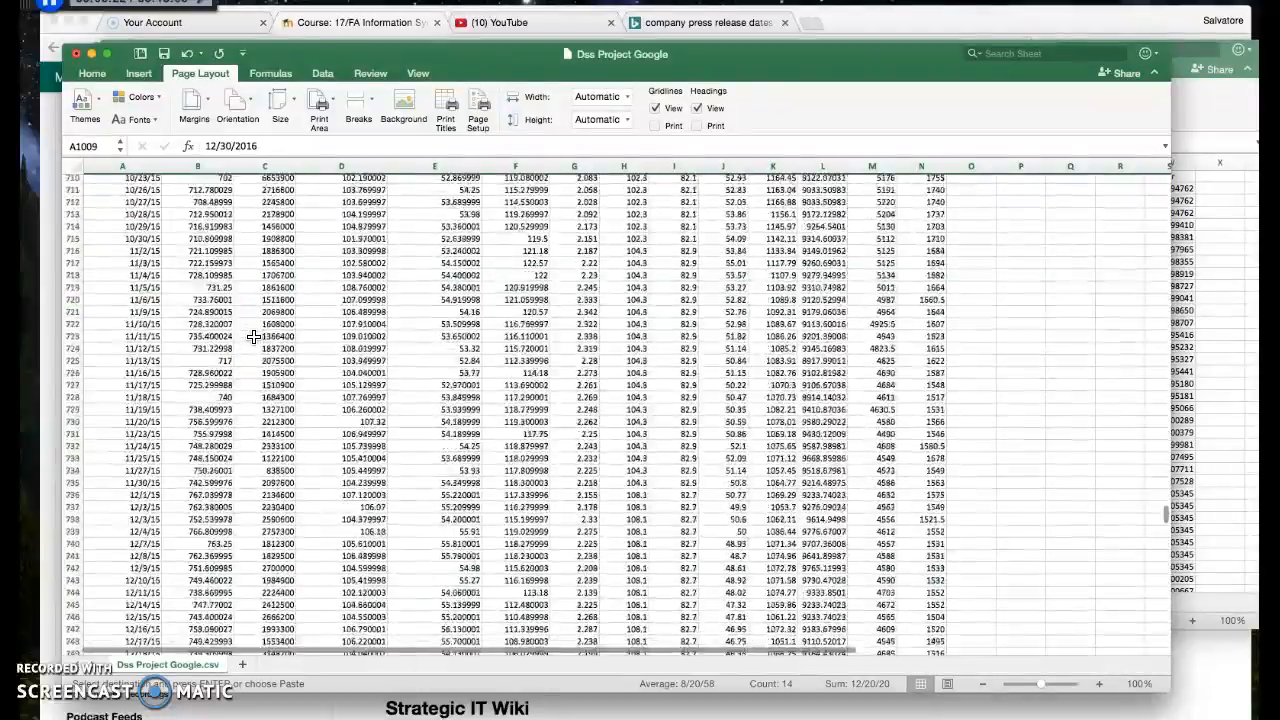
{"action": "scroll", "coordinate": [254, 337], "scroll_direction": "up", "scroll_amount": 20}
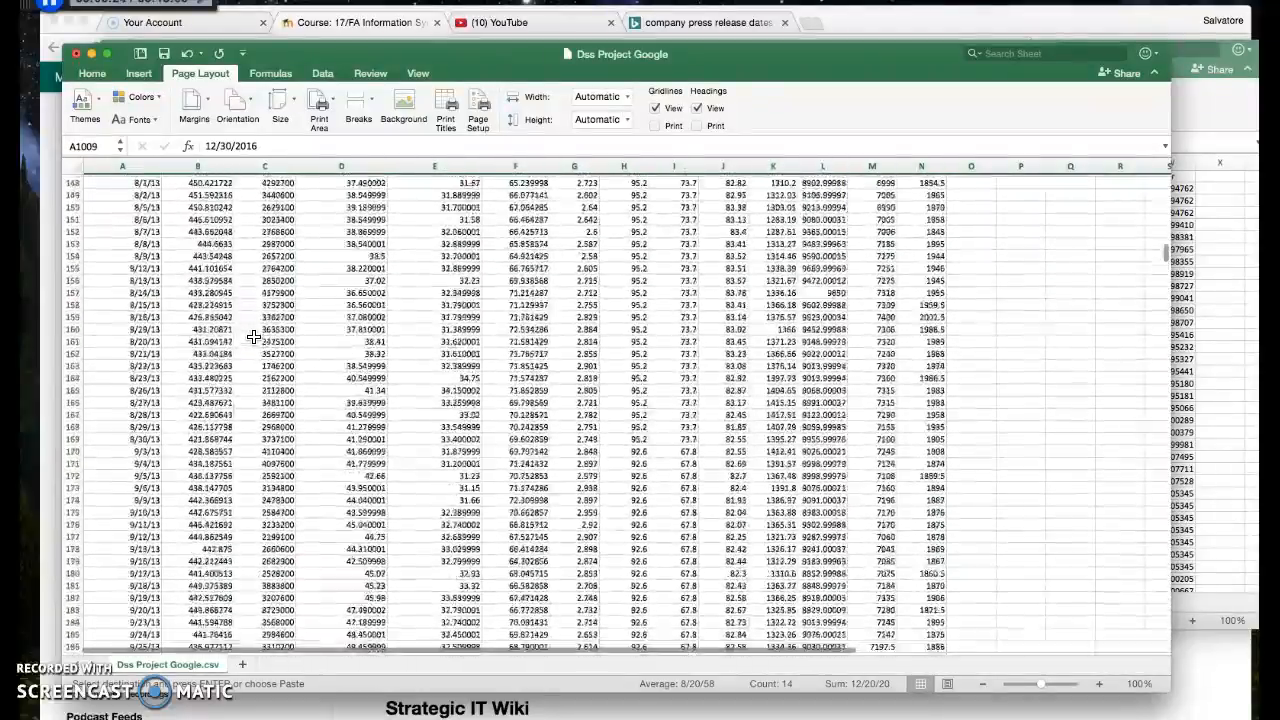
{"action": "left_click", "coordinate": [350, 331]}
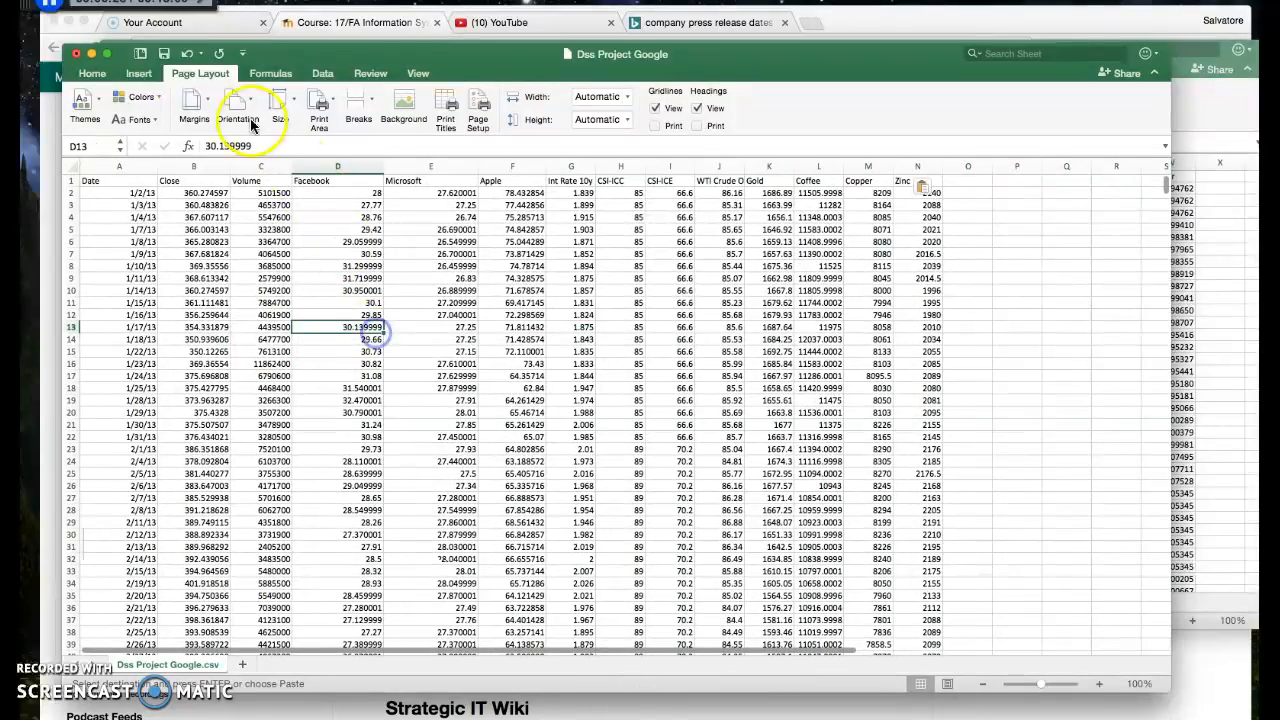
{"action": "left_click", "coordinate": [166, 55]}
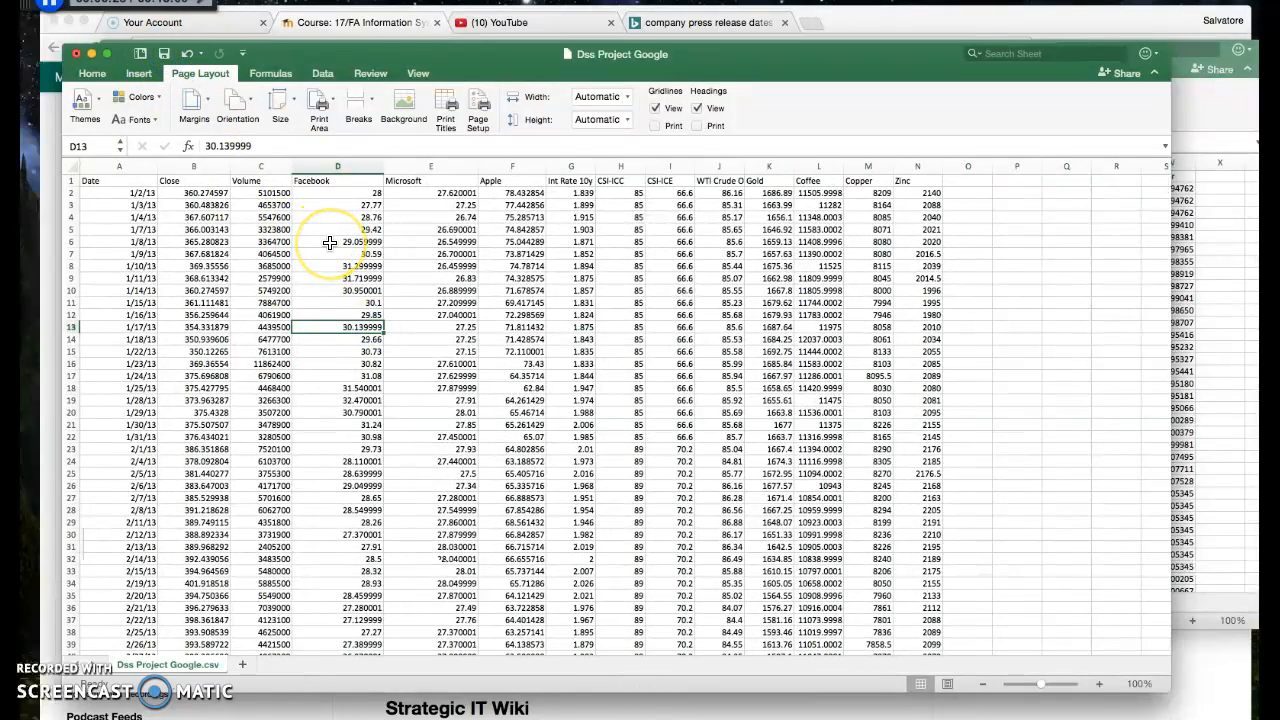